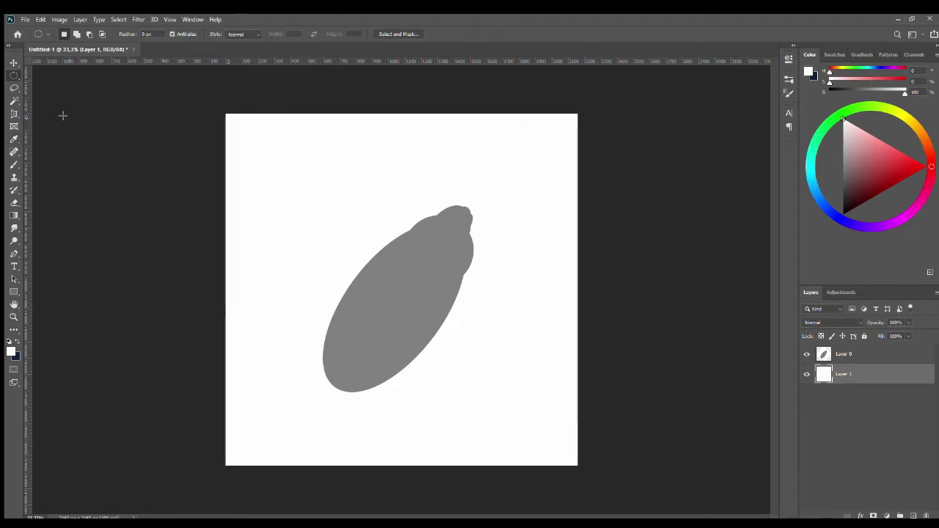
pyautogui.hotkey('ctrl', 'd')
pyautogui.hotkey('alt', 'BackSpace')
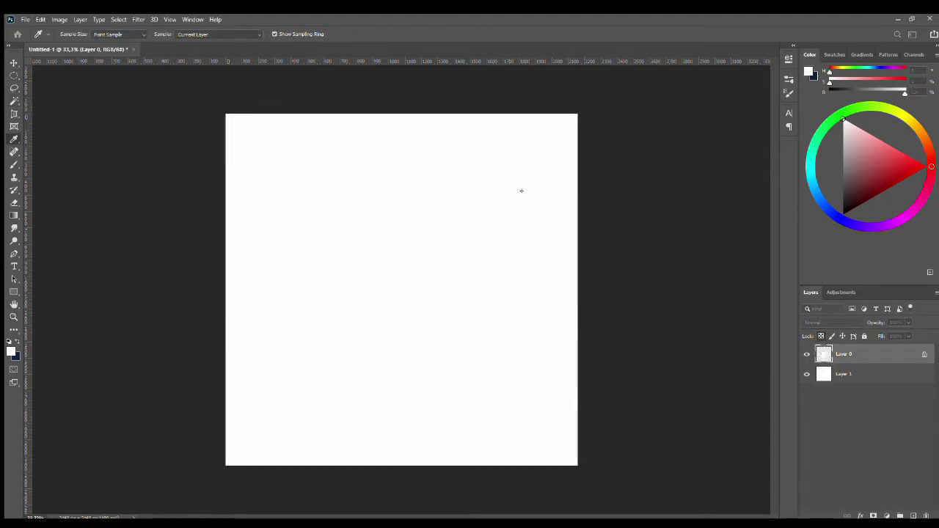
pyautogui.hotkey('ctrl', 'z')
# - Complete the grey cockroach silhouette with the brush, adding a rounded head, two long antennae, mouthparts and spiny legs
pyautogui.press('m')
pyautogui.press('w')
pyautogui.press('b')
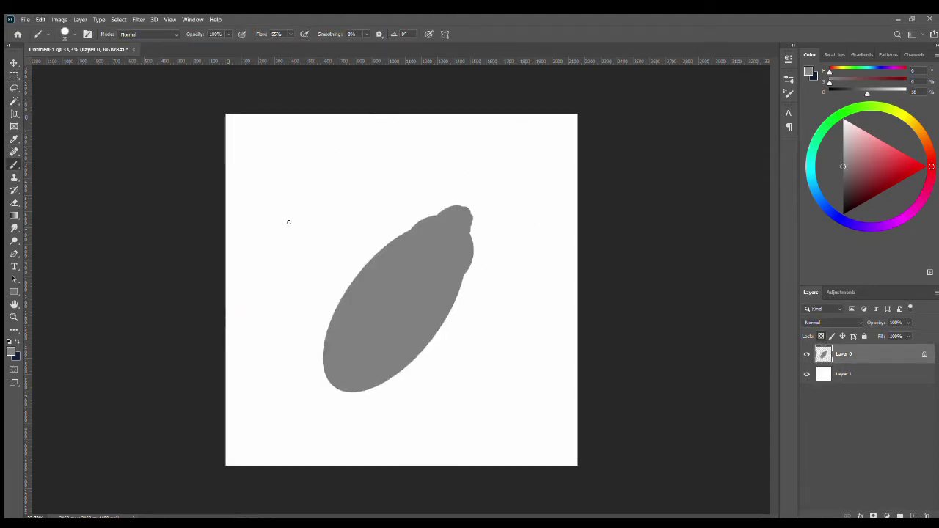
pyautogui.moveTo(342, 220); pyautogui.dragTo(515, 152)
pyautogui.hotkey('ctrl', 'z')
pyautogui.moveTo(473, 221); pyautogui.dragTo(468, 213)
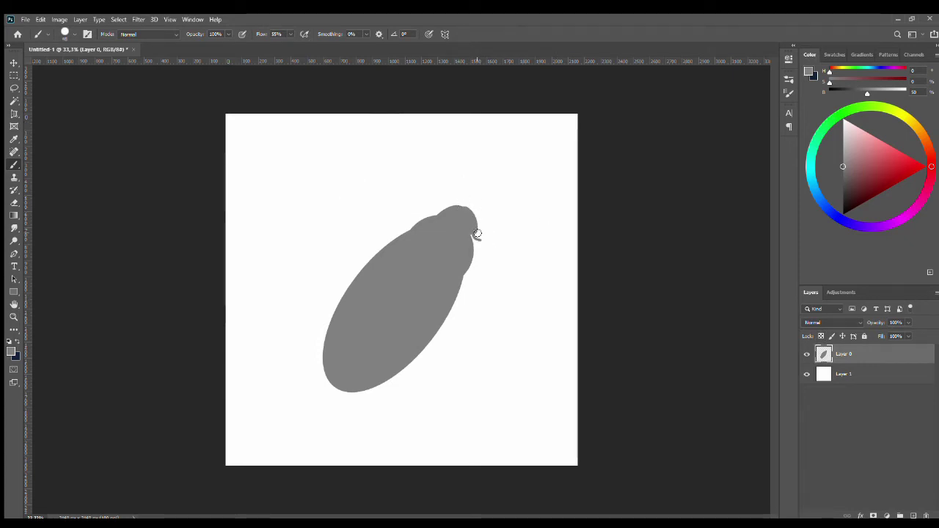
pyautogui.moveTo(478, 218); pyautogui.dragTo(578, 220)
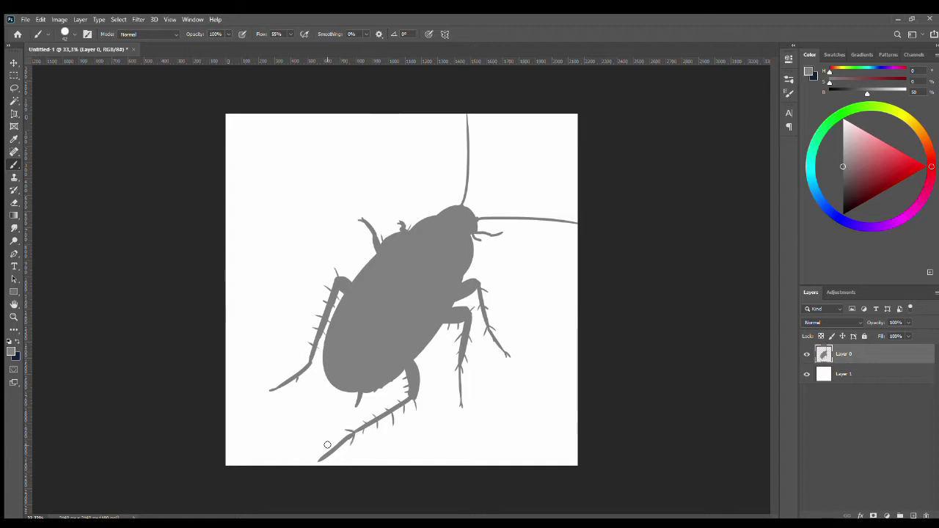
pyautogui.press('e')
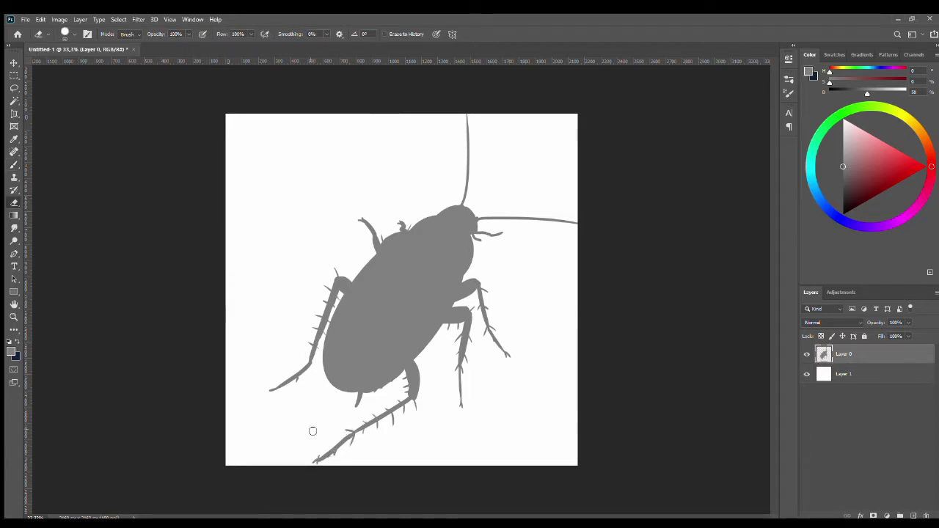
# - Duplicate the grey silhouette layer and ready the Brush in Multiply mode with the copy's transparent pixels locked
pyautogui.hotkey('ctrl', 'j')
pyautogui.press('b')
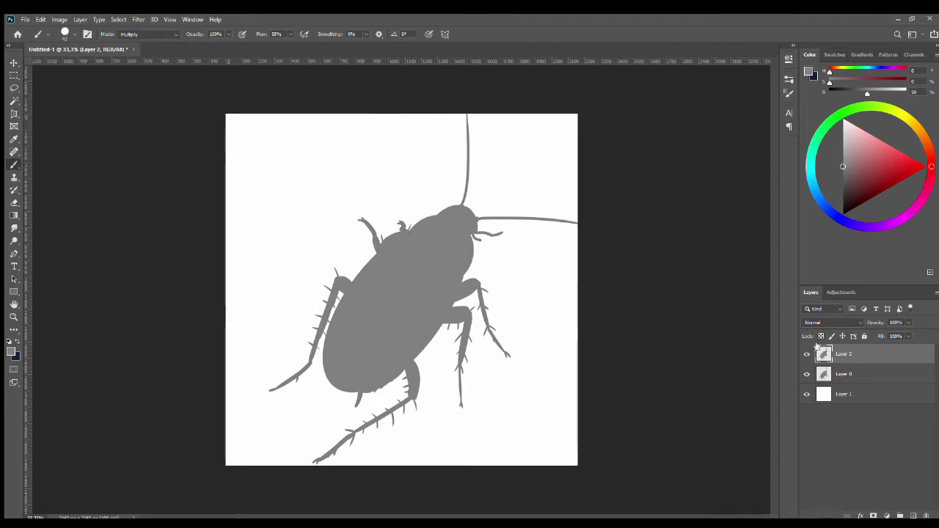
pyautogui.moveTo(438, 339); pyautogui.dragTo(358, 392)
pyautogui.hotkey('ctrl', 'a')
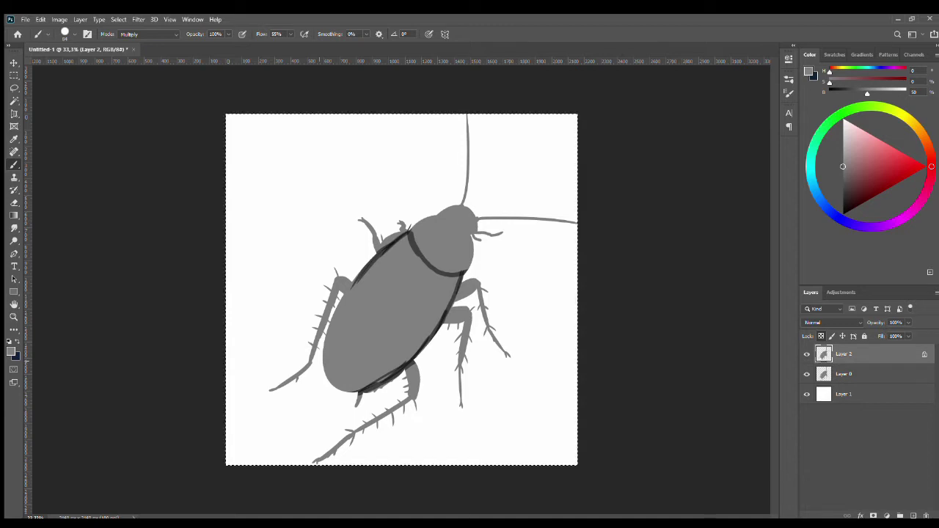
pyautogui.press('Delete')
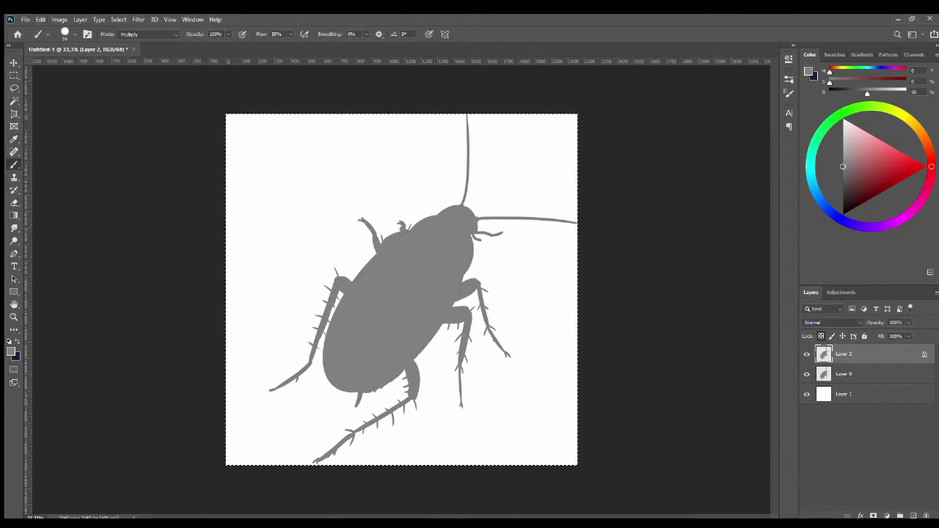
# - Try a brown fill on the duplicated silhouette and replace it with dark red at hue 1, saturation 76%, brightness 53%
pyautogui.click(868, 185)
pyautogui.press('i')
pyautogui.press('b')
pyautogui.hotkey('alt', 'BackSpace')
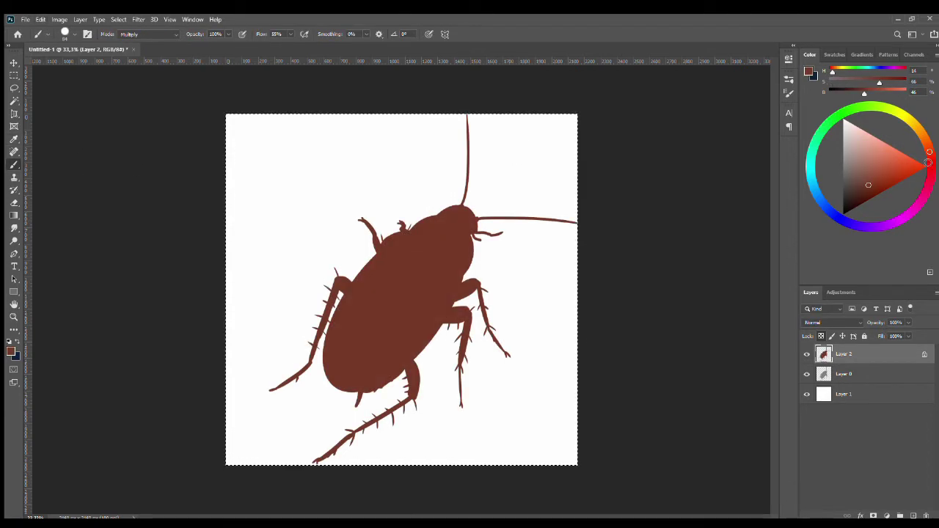
pyautogui.click(931, 164)
pyautogui.click(876, 183)
pyautogui.hotkey('alt', 'BackSpace')
# - Choose an orange-brown, set the brush mode to Normal, and paint the cockroach's front, middle and hind legs on its near side
pyautogui.click(928, 150)
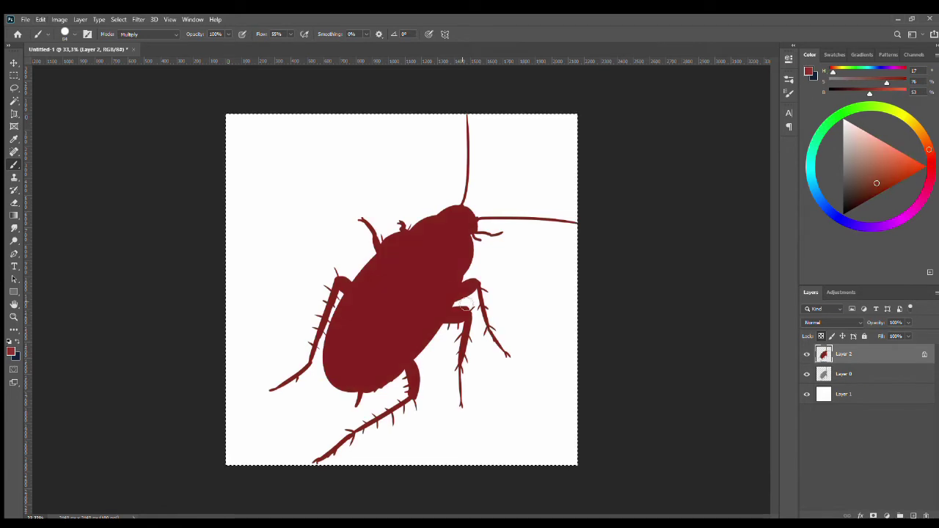
pyautogui.hotkey('shift', 'alt', 'n')
pyautogui.moveTo(454, 314); pyautogui.dragTo(470, 283)
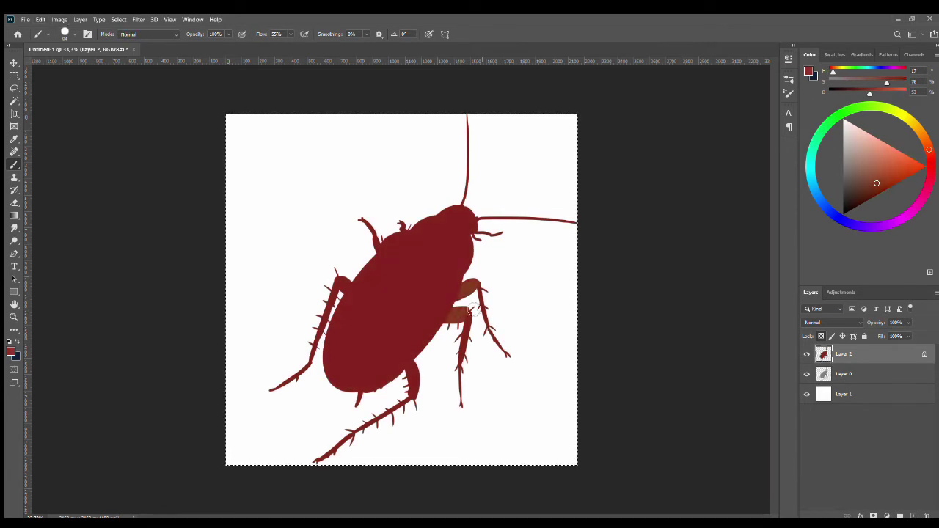
pyautogui.press('z')
pyautogui.moveTo(413, 405)
pyautogui.mouseDown()
pyautogui.moveTo(413, 317)
pyautogui.moveTo(384, 426)
pyautogui.moveTo(331, 506)
pyautogui.mouseUp()
pyautogui.press('b')
pyautogui.scroll(-3, 330, 506)
pyautogui.moveTo(242, 400); pyautogui.dragTo(117, 477)
pyautogui.press('z')
pyautogui.moveTo(333, 380)
pyautogui.mouseDown()
pyautogui.moveTo(279, 380)
pyautogui.moveTo(367, 380)
pyautogui.mouseUp()
pyautogui.press('b')
pyautogui.moveTo(385, 253); pyautogui.dragTo(294, 301)
pyautogui.press('e')
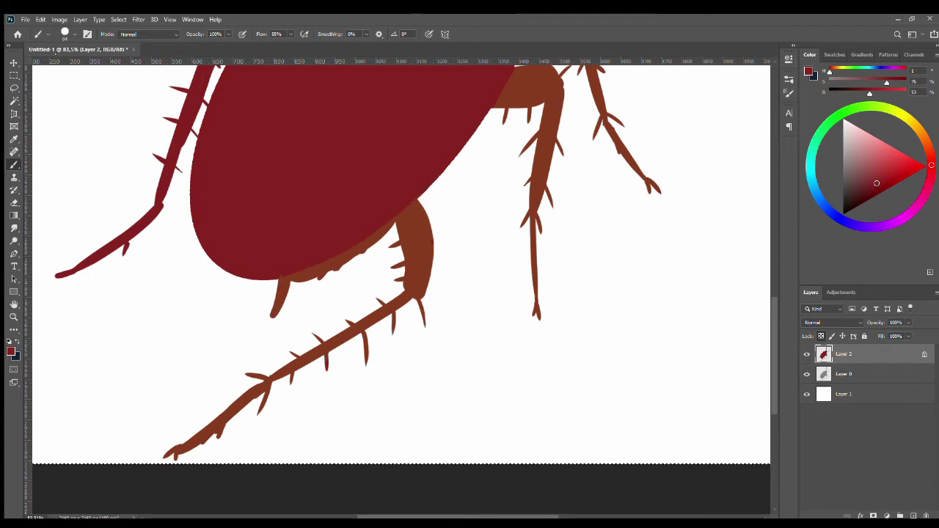
pyautogui.press('b')
# - Paint the far-side legs the same orange-brown, including the long spiny hind leg and the short front ones
pyautogui.scroll(4, 763, 279)
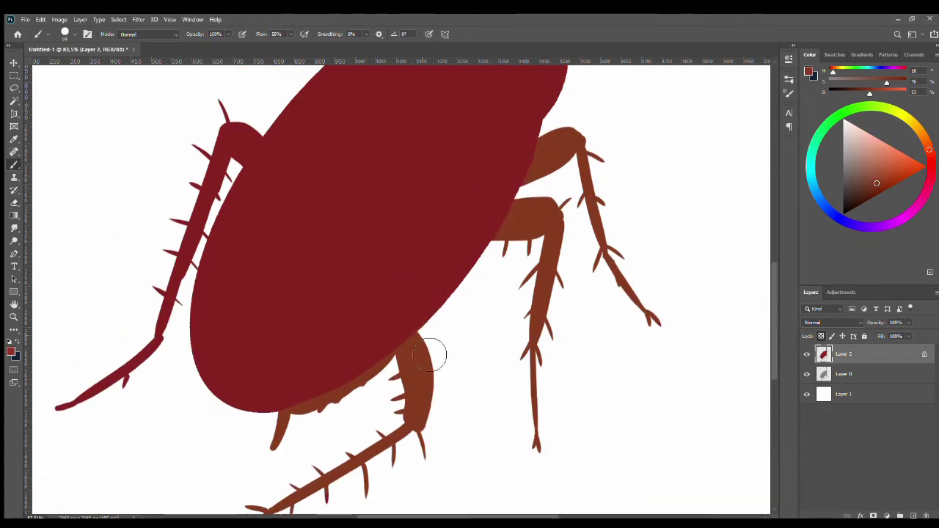
pyautogui.scroll(3, 389, 242)
pyautogui.moveTo(269, 236)
pyautogui.mouseDown()
pyautogui.moveTo(192, 339)
pyautogui.moveTo(156, 429)
pyautogui.moveTo(237, 251)
pyautogui.mouseUp()
pyautogui.scroll(-2, 115, 447)
pyautogui.hscroll(-1, 115, 447)
pyautogui.scroll(5, 237, 250)
pyautogui.moveTo(371, 275)
pyautogui.mouseDown()
pyautogui.moveTo(440, 209)
pyautogui.moveTo(352, 191)
pyautogui.mouseUp()
# - Pick an ochre orange and paint the pronotum plate between the head and the dark red wing cases
pyautogui.keyDown('alt'); pyautogui.click(457, 242); pyautogui.keyUp('alt')
pyautogui.moveTo(929, 164); pyautogui.dragTo(921, 132)
pyautogui.click(892, 172)
pyautogui.moveTo(470, 190); pyautogui.dragTo(486, 249)
pyautogui.moveTo(555, 301)
pyautogui.mouseDown()
pyautogui.moveTo(589, 317)
pyautogui.moveTo(488, 256)
pyautogui.moveTo(557, 235)
pyautogui.moveTo(567, 208)
pyautogui.moveTo(601, 242)
pyautogui.mouseUp()
# - Paint the antennae and mouthparts with the sampled leg brown and the head with the sampled ochre
pyautogui.keyDown('alt'); pyautogui.click(388, 284); pyautogui.keyUp('alt')
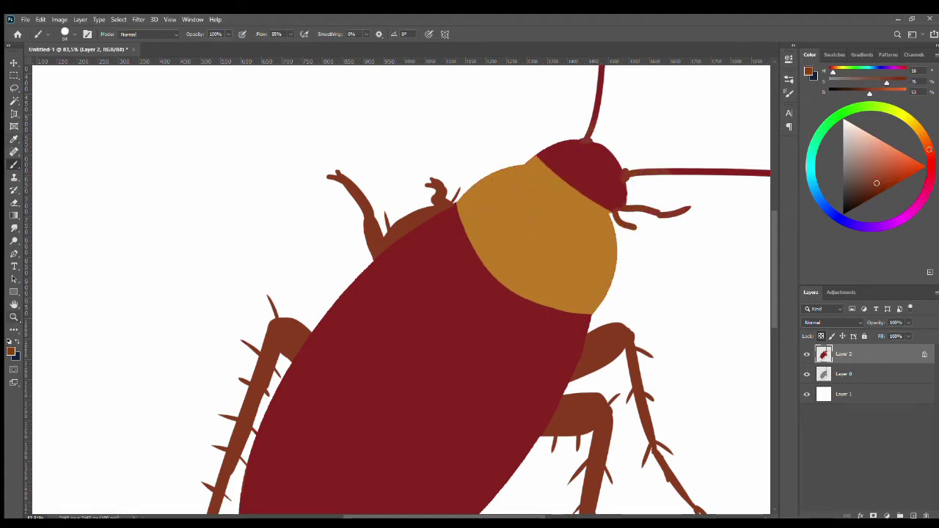
pyautogui.hotkey('ctrl', '0')
pyautogui.keyDown('alt'); pyautogui.click(462, 234); pyautogui.keyUp('alt')
pyautogui.scroll(5, 455, 224)
pyautogui.moveTo(430, 237)
pyautogui.mouseDown()
pyautogui.moveTo(481, 220)
pyautogui.moveTo(496, 199)
pyautogui.moveTo(462, 183)
pyautogui.mouseUp()
# - Refine the ochre rear edge of the pronotum where it meets the wing cases
pyautogui.press('z')
pyautogui.hotkey('ctrl', '-')
pyautogui.hotkey('ctrl', '-')
pyautogui.hotkey('ctrl', '-')
pyautogui.hotkey('ctrl', '-')
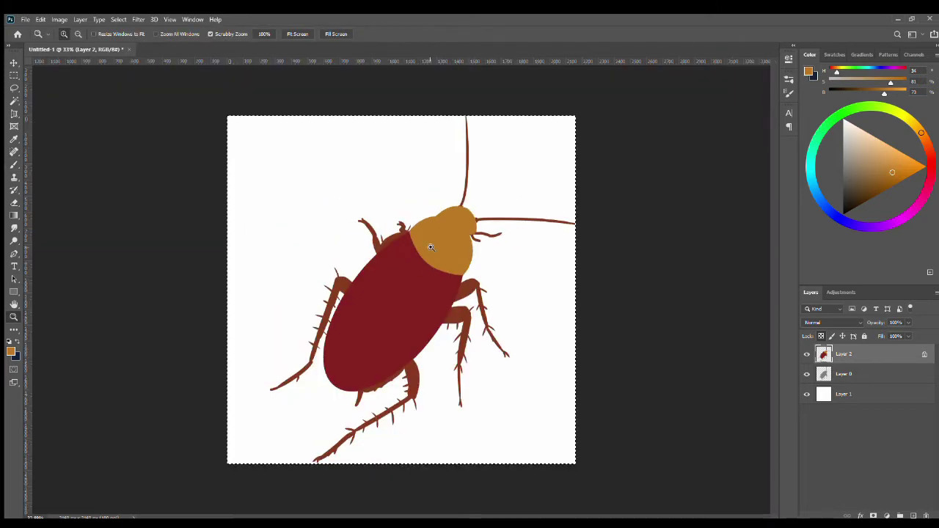
pyautogui.click(407, 268)
pyautogui.press('b')
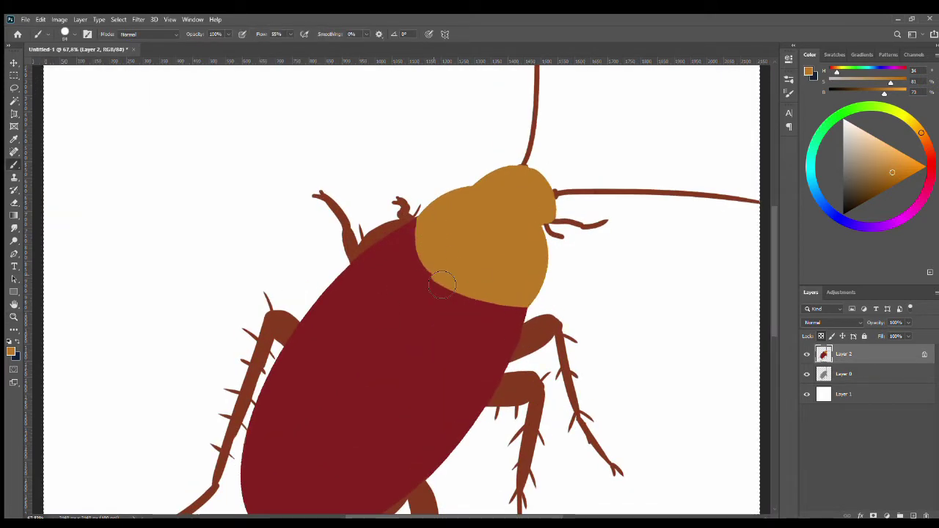
# - Move the grey silhouette layer above the coloured one, set its blend mode to Hard Light, and reset the colours to black and white
pyautogui.hotkey('alt', '[')
pyautogui.hotkey('ctrl', ']')
pyautogui.hotkey('shift', 'alt', 'm')
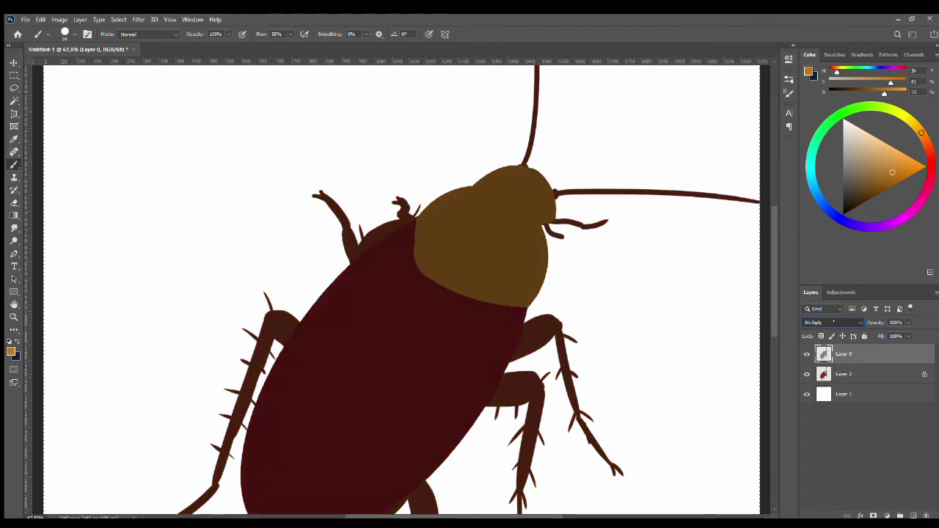
pyautogui.hotkey('shift', 'alt', 'h')
pyautogui.press('d')
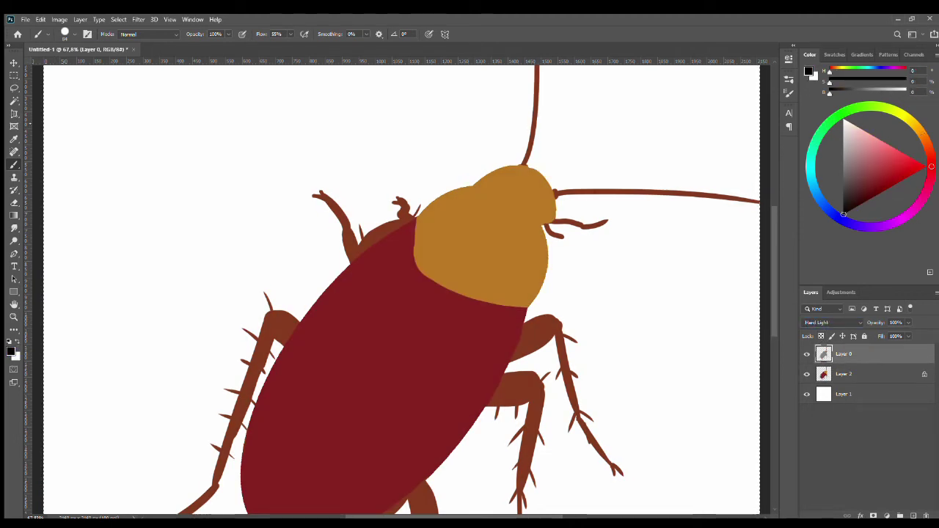
# - Hide the grey layer, select the coloured layer, and set up a smaller brush with 100% opacity and 90% flow
pyautogui.press('z')
pyautogui.moveTo(580, 171); pyautogui.dragTo(550, 171)
pyautogui.press('b')
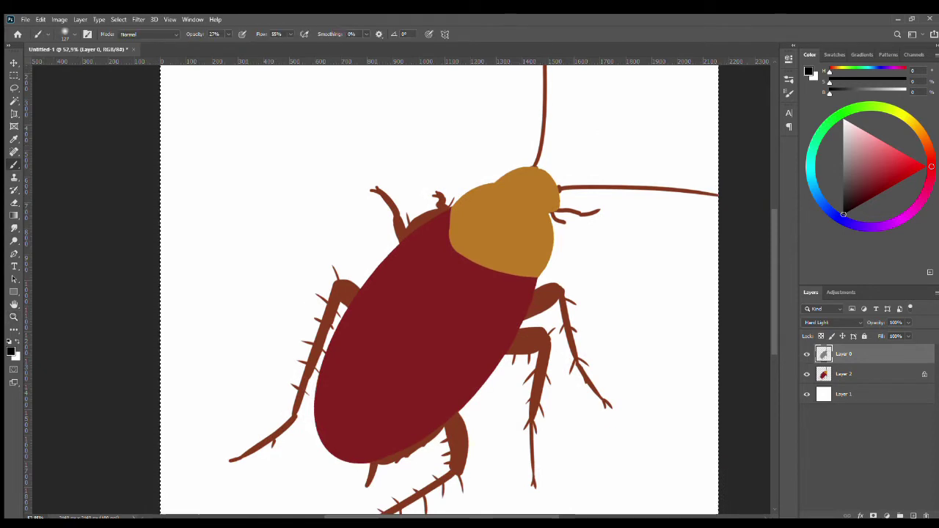
pyautogui.hotkey('ctrl', ',')
pyautogui.hotkey('alt', '[')
pyautogui.press('0')
pyautogui.hotkey('shift', '9')
pyautogui.press('[')
pyautogui.press('[')
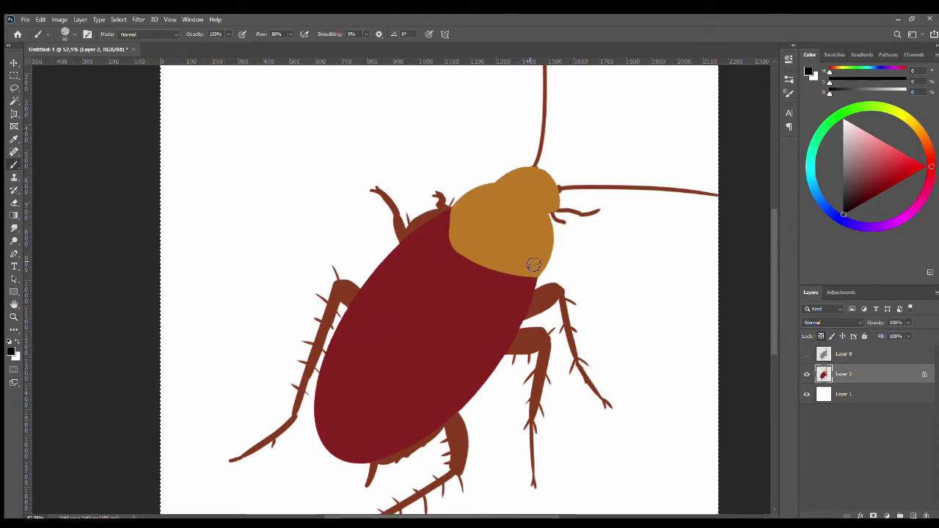
# - Test brush presets with scribbles on the white background layer, settle on a Mixer Brush with 8% mix, and clear the scribbles
pyautogui.scroll(-3, 521, 259)
pyautogui.scroll(3, 521, 259)
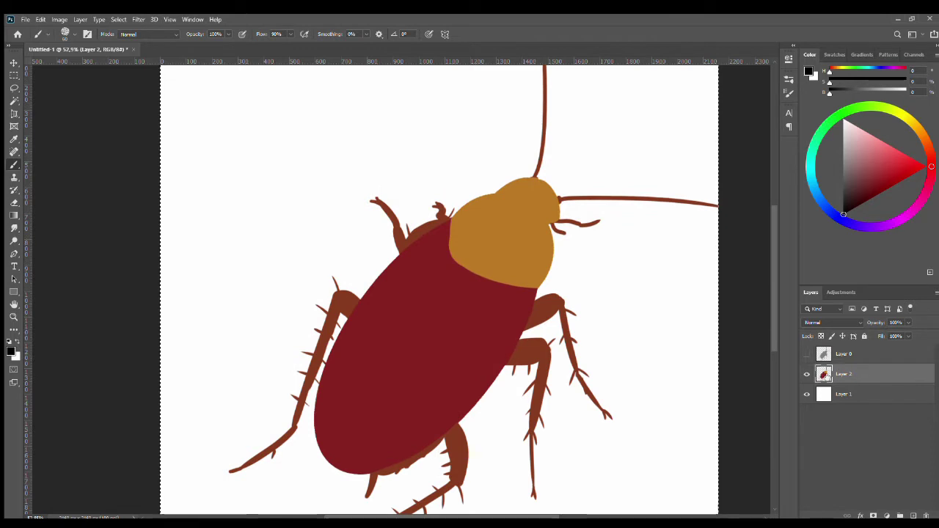
pyautogui.hotkey('alt', '[')
pyautogui.press('m')
pyautogui.press('b')
pyautogui.moveTo(390, 189); pyautogui.dragTo(415, 192)
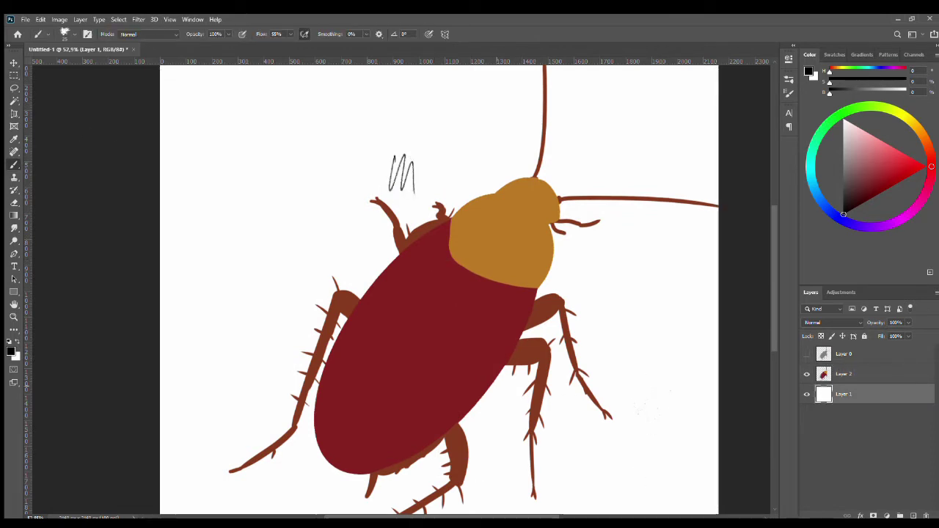
pyautogui.hotkey('shift', 'b')
pyautogui.moveTo(424, 150); pyautogui.dragTo(443, 125)
pyautogui.moveTo(307, 151); pyautogui.dragTo(307, 190)
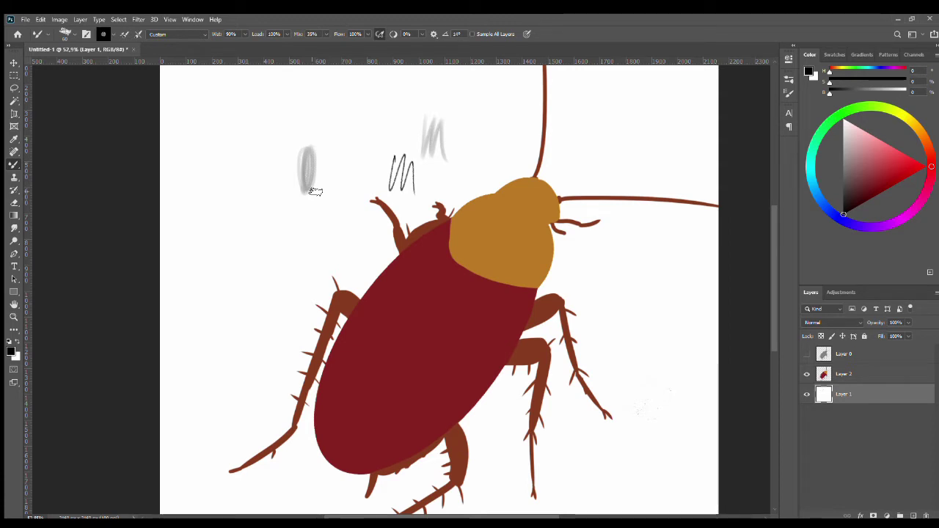
pyautogui.moveTo(352, 118); pyautogui.dragTo(323, 161)
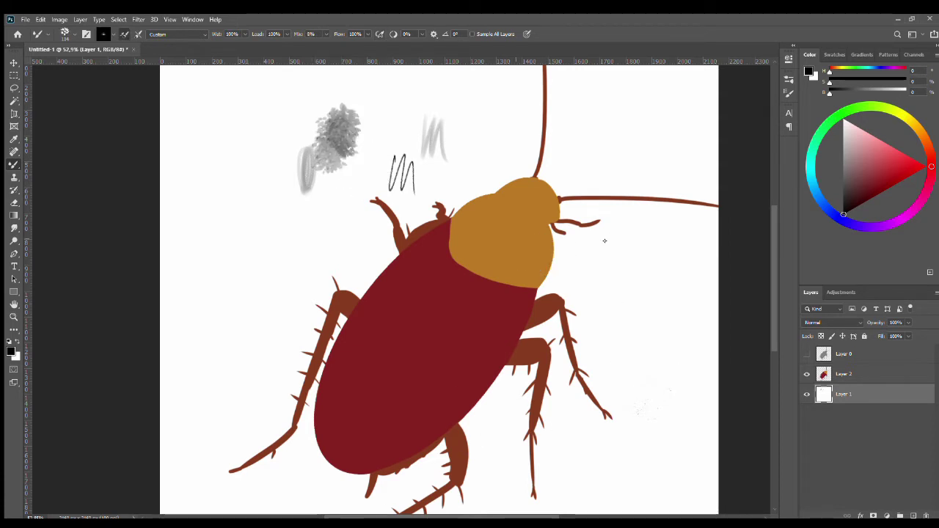
pyautogui.hotkey('ctrl', 'a')
pyautogui.press('Delete')
# - On the coloured layer, paint two rounded spots of sampled dark red on the pronotum and select the remaining ochre area
pyautogui.click(844, 374)
pyautogui.keyDown('alt'); pyautogui.click(433, 270); pyautogui.keyUp('alt')
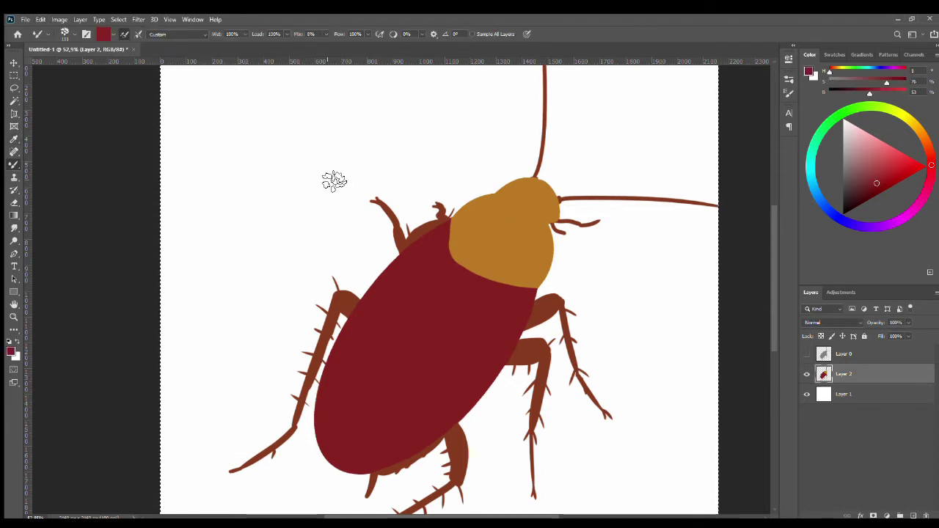
pyautogui.moveTo(513, 238)
pyautogui.mouseDown()
pyautogui.moveTo(477, 220)
pyautogui.moveTo(534, 262)
pyautogui.moveTo(535, 275)
pyautogui.mouseUp()
pyautogui.press('w')
pyautogui.click(534, 268)
pyautogui.press('b')
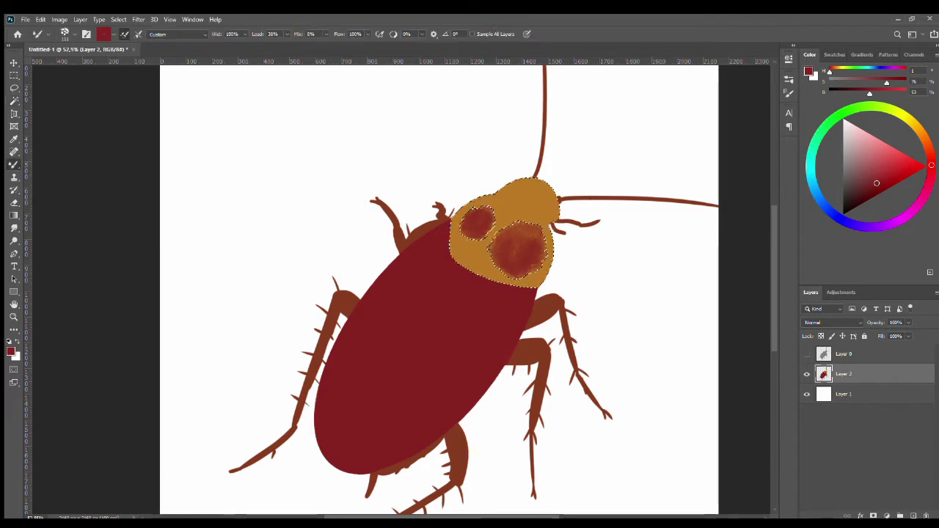
# - Paint a rough dark brown rim around the pronotum and blend more red into its two spots
pyautogui.keyDown('alt'); pyautogui.click(497, 280); pyautogui.keyUp('alt')
pyautogui.moveTo(496, 281)
pyautogui.mouseDown()
pyautogui.moveTo(545, 297)
pyautogui.moveTo(478, 197)
pyautogui.moveTo(551, 283)
pyautogui.mouseUp()
pyautogui.moveTo(469, 207)
pyautogui.mouseDown()
pyautogui.moveTo(550, 237)
pyautogui.moveTo(539, 220)
pyautogui.moveTo(543, 256)
pyautogui.moveTo(471, 227)
pyautogui.moveTo(479, 221)
pyautogui.mouseUp()
pyautogui.press('i')
pyautogui.click(503, 266)
pyautogui.press('b')
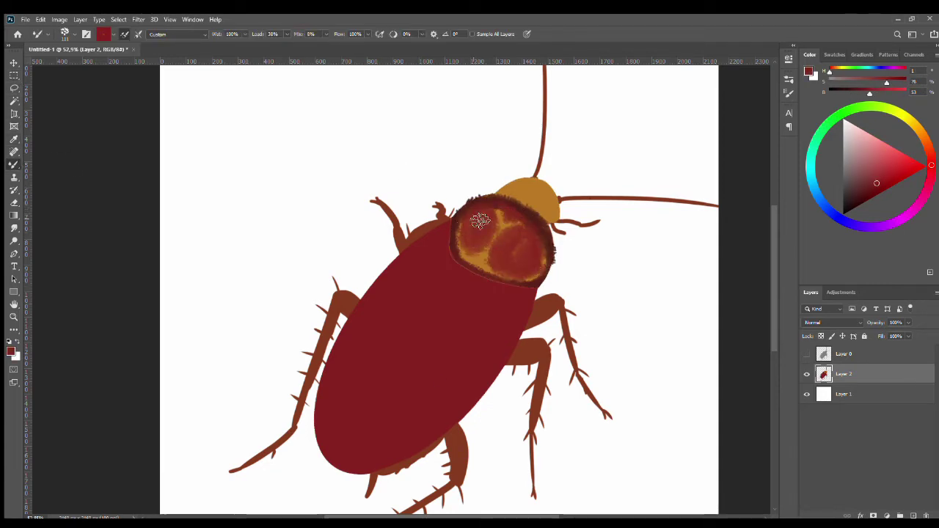
# - Clean up the rim paint spilling past the pronotum's outline and lock the coloured layer's transparent pixels
pyautogui.click(806, 354)
pyautogui.click(807, 353)
pyautogui.press('w')
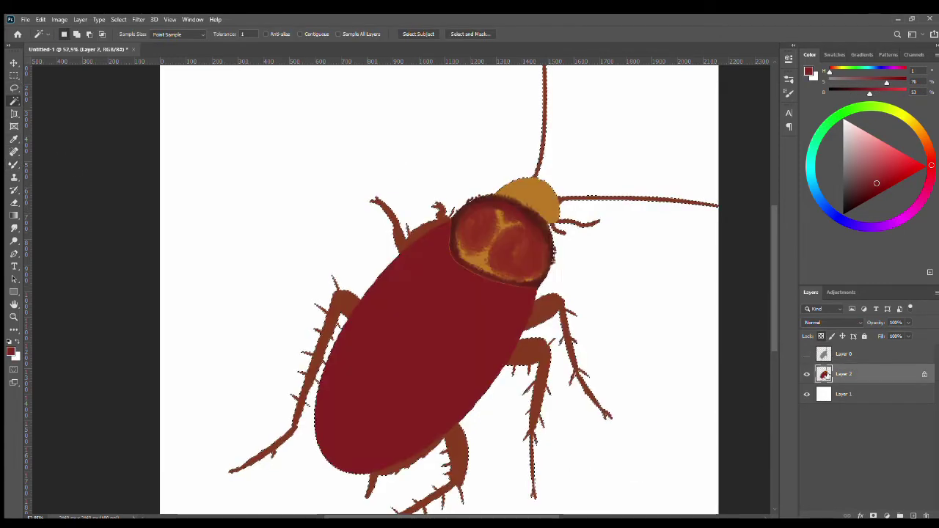
pyautogui.click(865, 355)
pyautogui.click(868, 377)
pyautogui.click(807, 353)
pyautogui.click(807, 353)
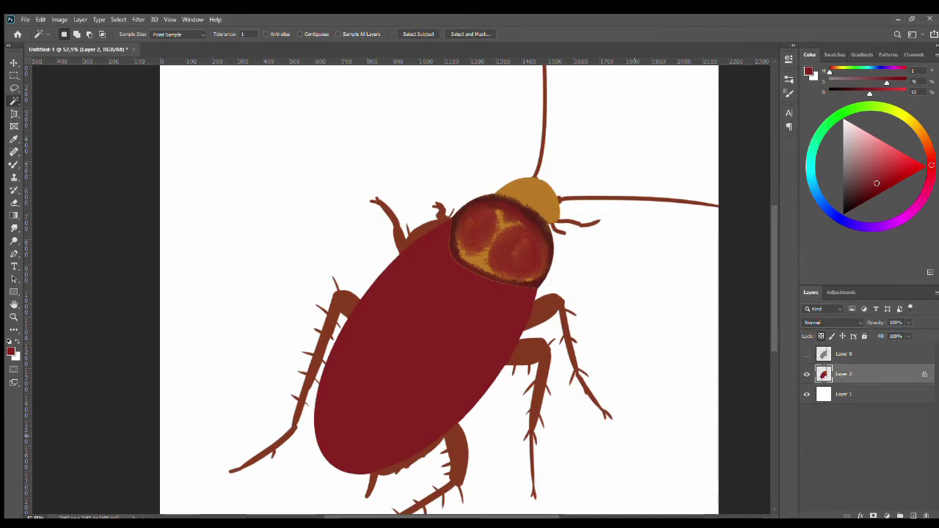
# - Within a selection of the wing cases, paint two long dark maroon areas separated by a thin red centre line
pyautogui.press('i')
pyautogui.press('b')
pyautogui.hotkey('ctrl', 'shift', 'd')
pyautogui.moveTo(438, 274)
pyautogui.mouseDown()
pyautogui.moveTo(352, 437)
pyautogui.moveTo(469, 357)
pyautogui.moveTo(417, 426)
pyautogui.moveTo(451, 359)
pyautogui.moveTo(497, 346)
pyautogui.moveTo(365, 443)
pyautogui.moveTo(372, 498)
pyautogui.mouseUp()
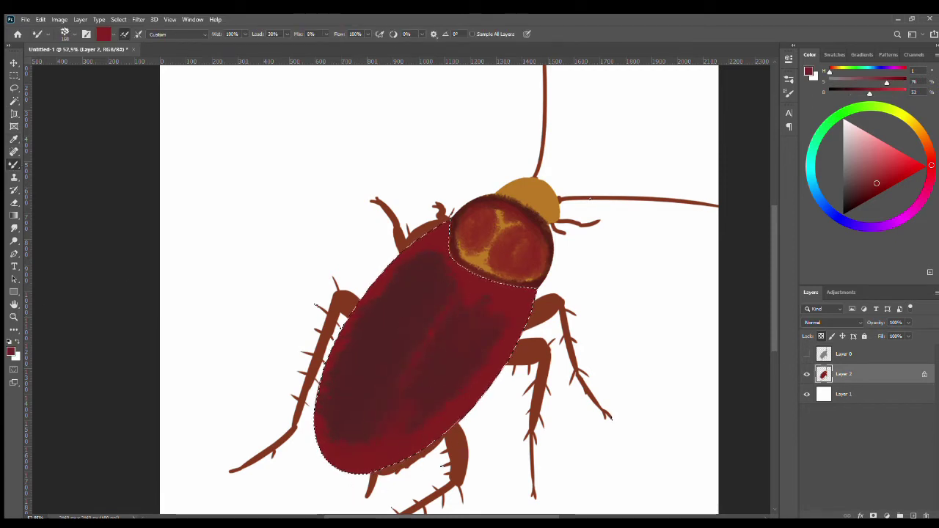
# - Add ochre highlights at the base and rear tip of the wing cases, and blend the tip with sampled reddish brown
pyautogui.keyDown('alt'); pyautogui.click(517, 198); pyautogui.keyUp('alt')
pyautogui.moveTo(326, 451)
pyautogui.mouseDown()
pyautogui.moveTo(352, 454)
pyautogui.moveTo(418, 433)
pyautogui.mouseUp()
pyautogui.moveTo(448, 253); pyautogui.dragTo(458, 309)
pyautogui.keyDown('alt'); pyautogui.click(339, 415); pyautogui.keyUp('alt')
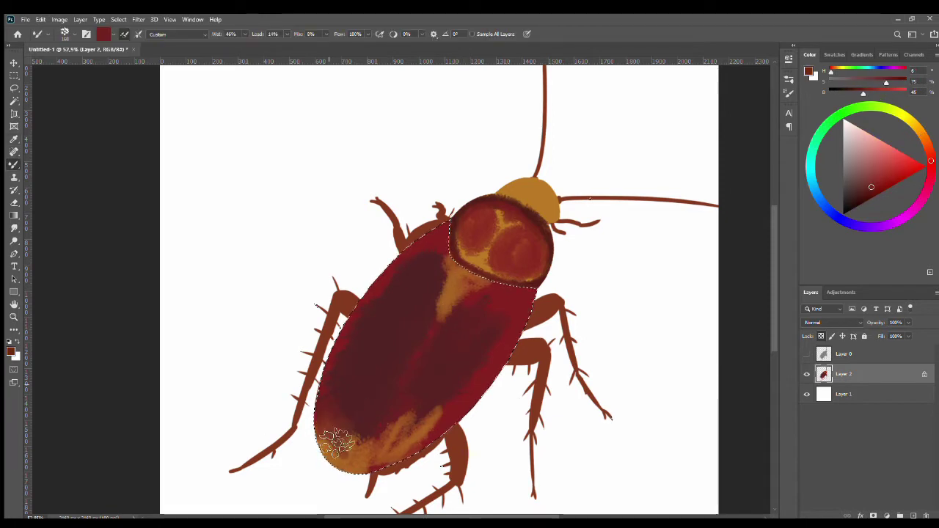
pyautogui.moveTo(340, 415); pyautogui.dragTo(338, 485)
pyautogui.hotkey('ctrl', 'd')
# - Within a selection of the legs and antennae, paint dark brown edges and spines along the limbs and darken parts of the antennae
pyautogui.hotkey('shift', 'b')
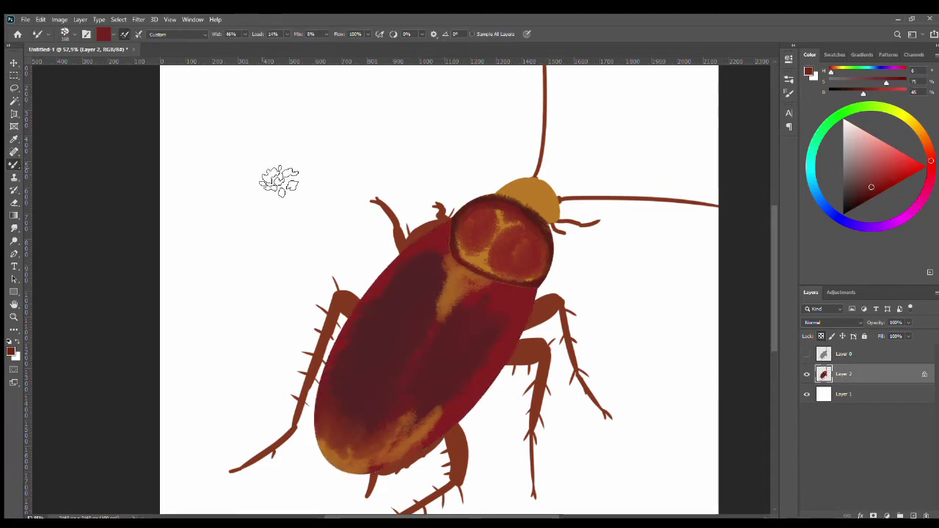
pyautogui.keyDown('alt'); pyautogui.click(532, 340); pyautogui.keyUp('alt')
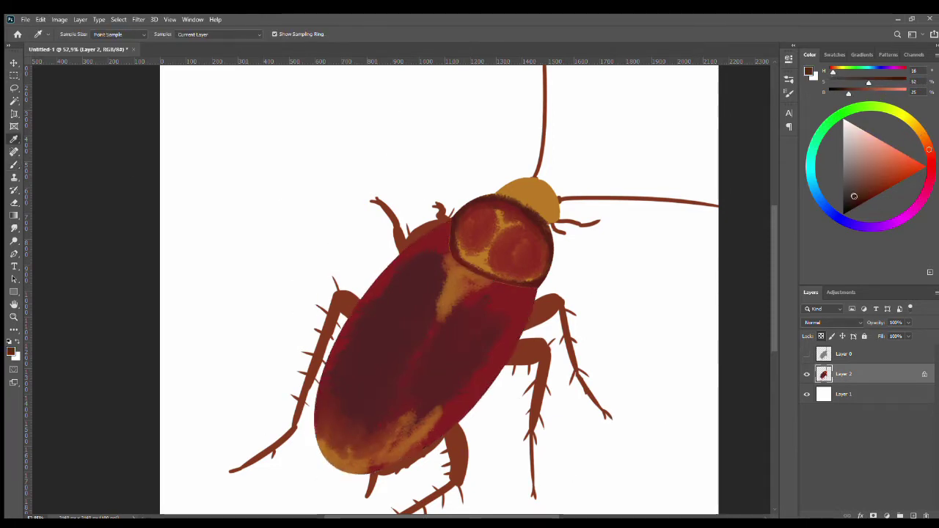
pyautogui.hotkey('ctrl', 'shift', 'd')
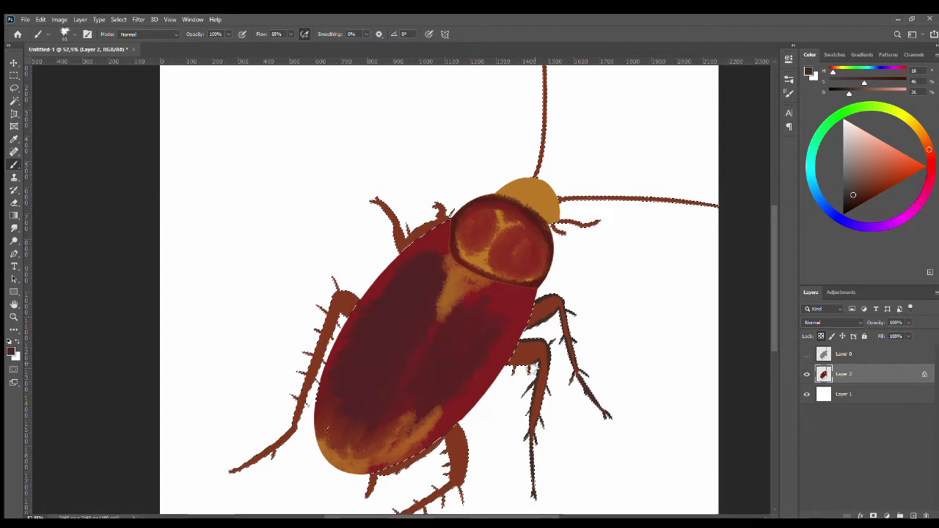
pyautogui.scroll(-2, 756, 260)
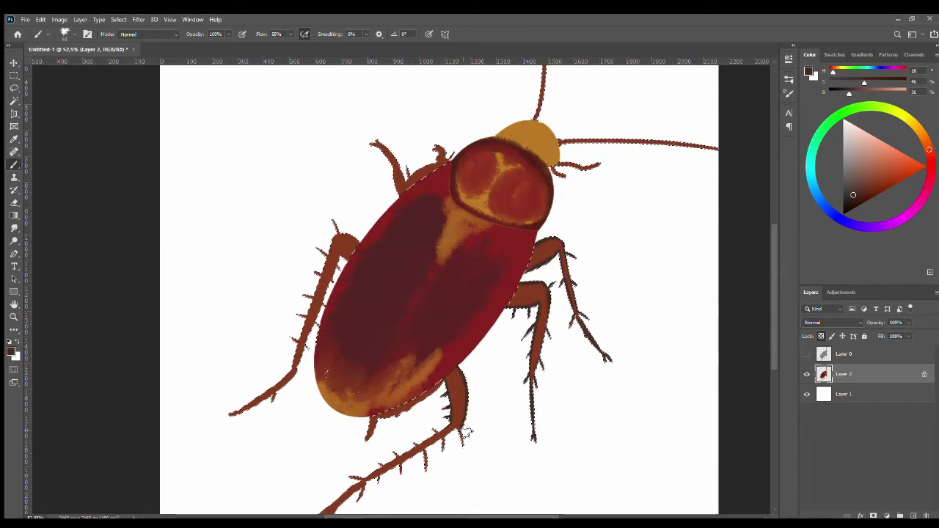
pyautogui.scroll(-2, 411, 436)
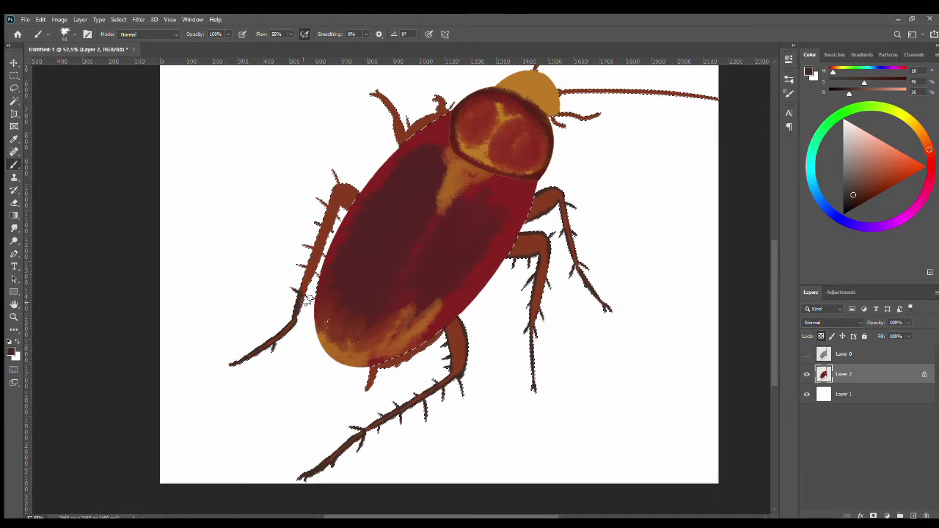
pyautogui.scroll(2, 324, 279)
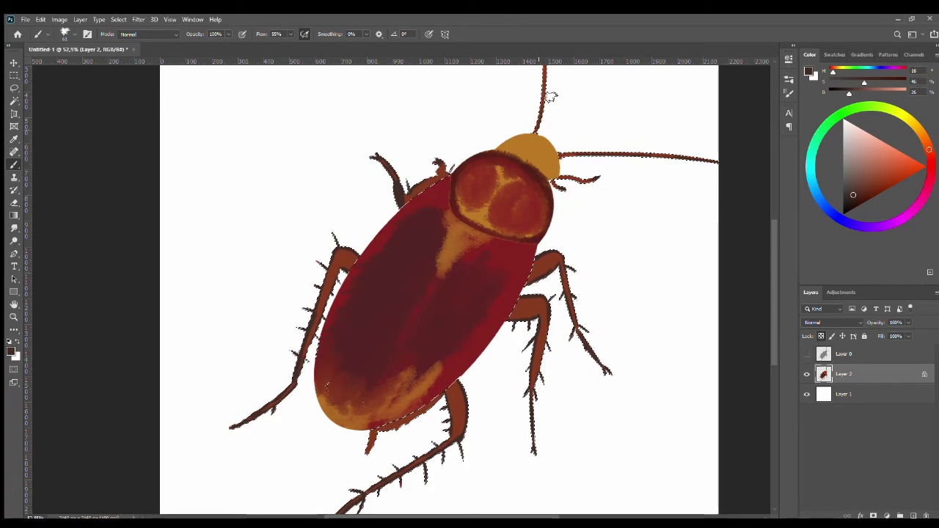
pyautogui.hotkey('ctrl', 'd')
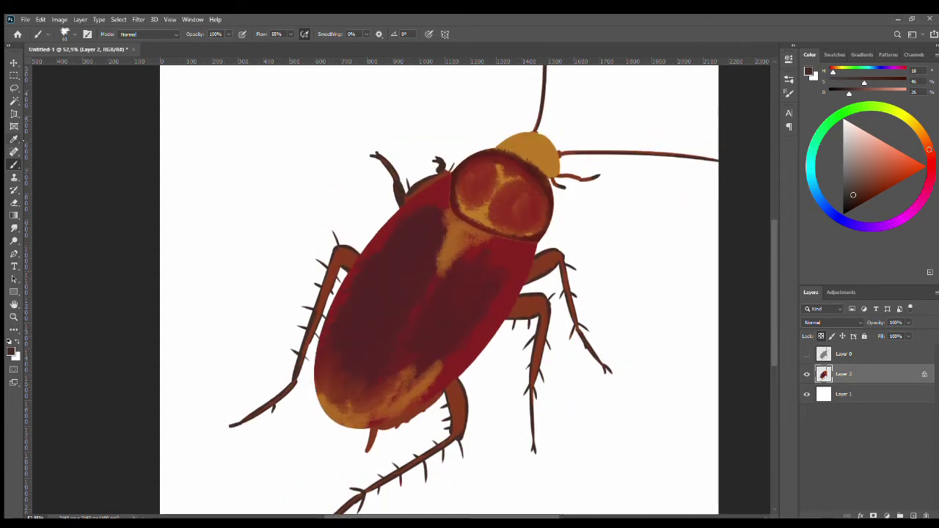
# - Blend red sampled from the wing cases into the brown legs with a small soft brush at 40% opacity
pyautogui.keyDown('alt'); pyautogui.click(509, 256); pyautogui.keyUp('alt')
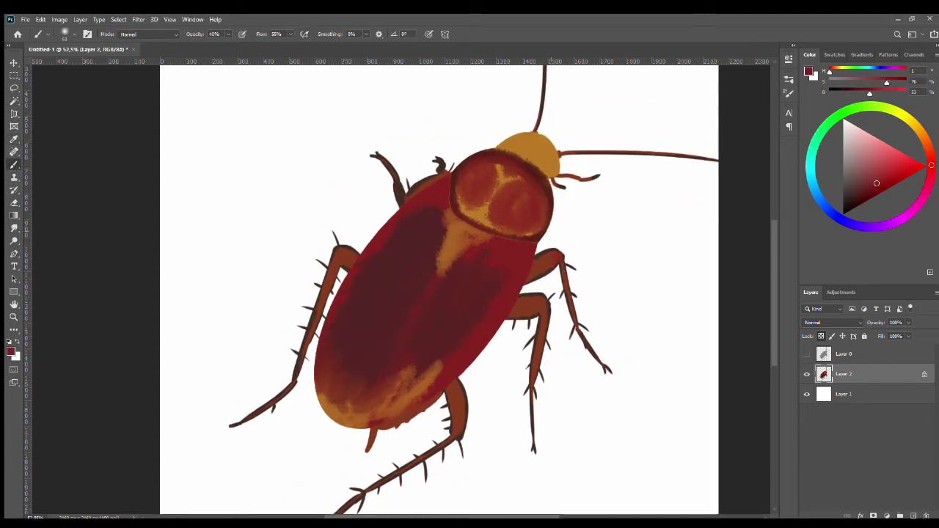
pyautogui.press('[')
pyautogui.press('[')
pyautogui.press('[')
pyautogui.press('[')
pyautogui.press('[')
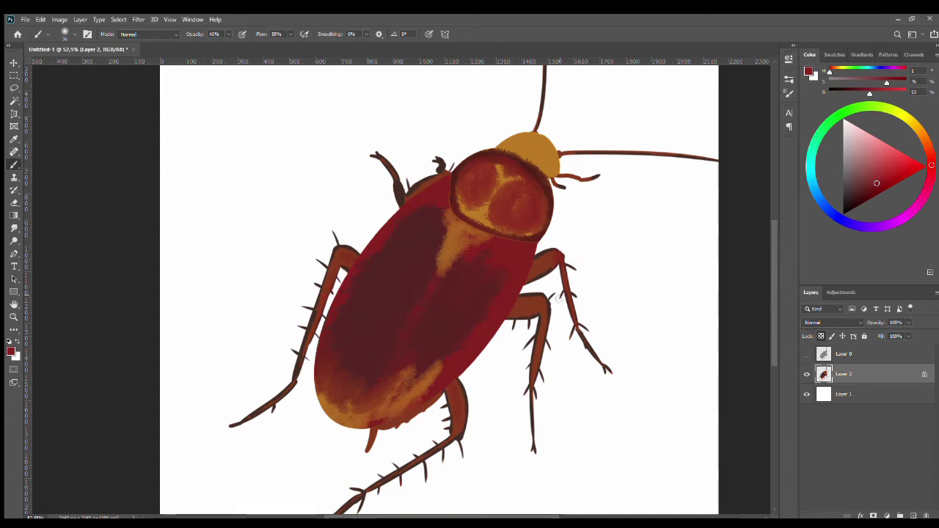
# - Paint dark brown outlines and segment divisions along the abdomen's exposed edge, and stripes across the cercus, at full opacity
pyautogui.keyDown('alt'); pyautogui.click(415, 452); pyautogui.keyUp('alt')
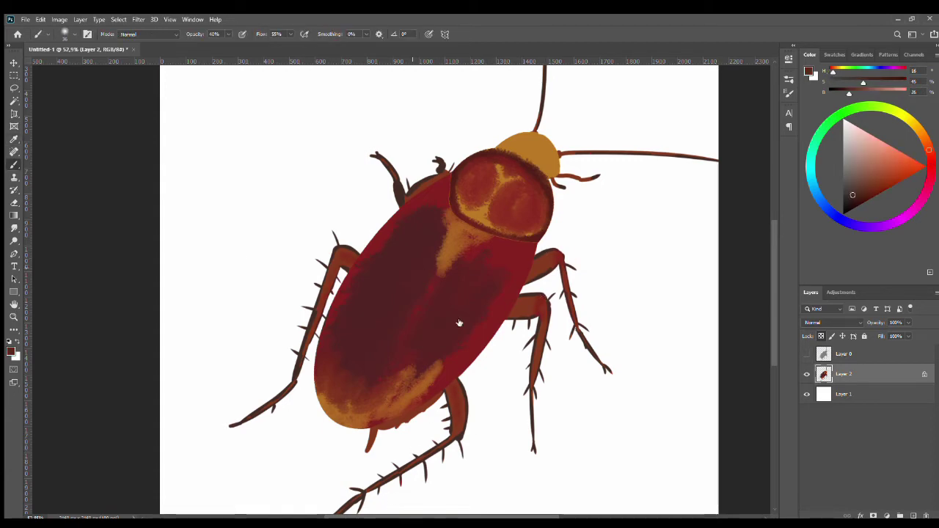
pyautogui.scroll(5, 415, 452)
pyautogui.press('0')
pyautogui.moveTo(468, 288); pyautogui.dragTo(475, 308)
pyautogui.moveTo(394, 323); pyautogui.dragTo(405, 353)
pyautogui.moveTo(354, 339); pyautogui.dragTo(360, 377)
pyautogui.moveTo(229, 473)
pyautogui.mouseDown()
pyautogui.moveTo(258, 457)
pyautogui.moveTo(266, 424)
pyautogui.mouseUp()
pyautogui.moveTo(239, 412)
pyautogui.mouseDown()
pyautogui.moveTo(273, 393)
pyautogui.moveTo(247, 410)
pyautogui.mouseUp()
# - Fill the abdomen's exposed edge segments with ochre sampled from the wing tip
pyautogui.keyDown('alt'); pyautogui.click(357, 381); pyautogui.keyUp('alt')
pyautogui.moveTo(286, 370); pyautogui.dragTo(345, 352)
pyautogui.moveTo(363, 345); pyautogui.dragTo(455, 302)
pyautogui.moveTo(477, 289); pyautogui.dragTo(565, 227)
pyautogui.hotkey('ctrl', '0')
pyautogui.scroll(5, 470, 242)
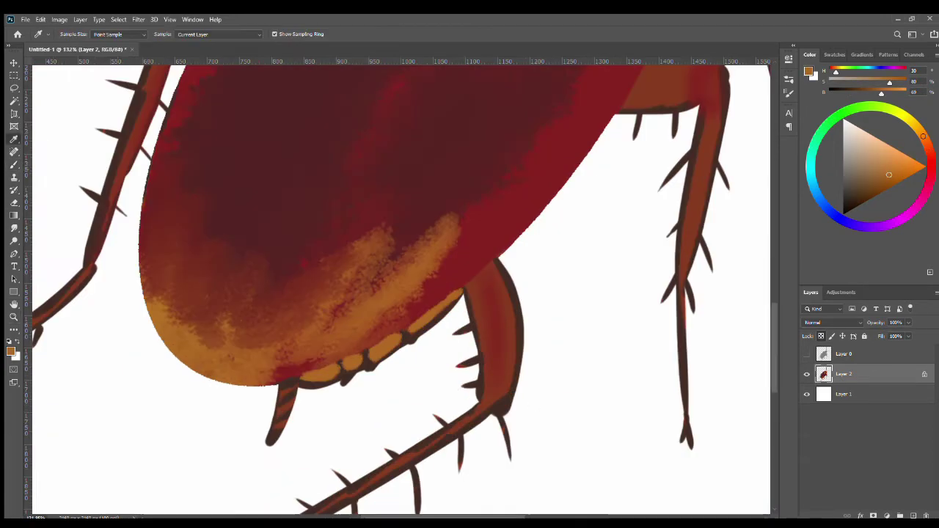
# - Shade the abdomen segments, cercus and hind leg with the wing cases' sampled red at reduced opacity
pyautogui.keyDown('alt'); pyautogui.click(470, 242); pyautogui.keyUp('alt')
pyautogui.moveTo(472, 300)
pyautogui.mouseDown()
pyautogui.moveTo(360, 383)
pyautogui.moveTo(308, 396)
pyautogui.mouseUp()
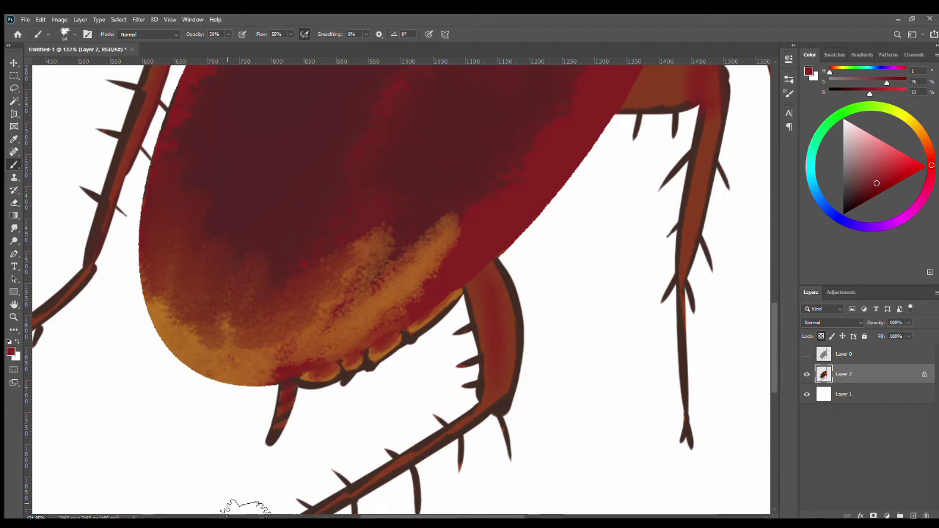
pyautogui.scroll(-3, 458, 426)
pyautogui.keyDown('alt'); pyautogui.click(272, 432); pyautogui.keyUp('alt')
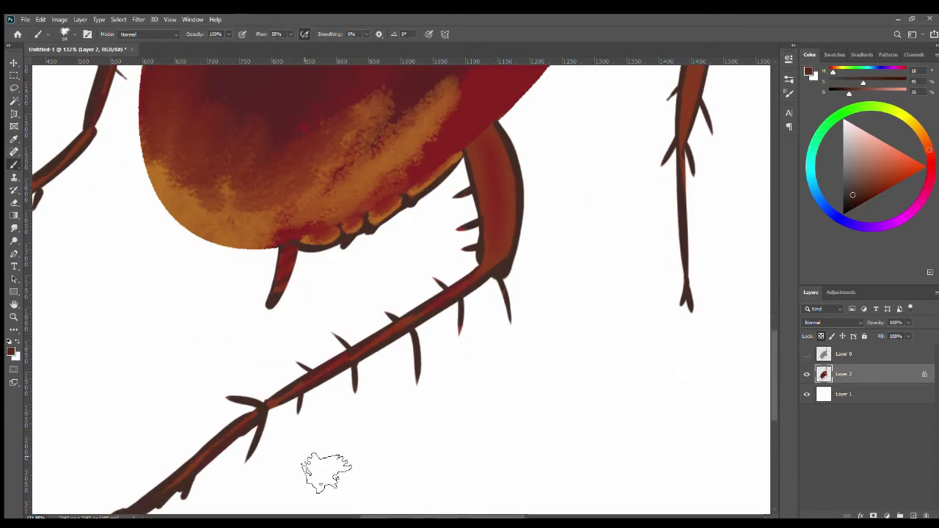
# - Paint the head red with a dark brown crown, leaving ochre near the mouth, and add a solid black oval eye
pyautogui.hotkey('ctrl', '0')
pyautogui.scroll(5, 542, 213)
pyautogui.moveTo(367, 210)
pyautogui.mouseDown()
pyautogui.moveTo(507, 297)
pyautogui.moveTo(400, 220)
pyautogui.mouseUp()
pyautogui.keyDown('alt'); pyautogui.click(462, 502); pyautogui.keyUp('alt')
pyautogui.moveTo(316, 253)
pyautogui.mouseDown()
pyautogui.moveTo(440, 268)
pyautogui.moveTo(383, 279)
pyautogui.moveTo(477, 276)
pyautogui.moveTo(455, 294)
pyautogui.moveTo(491, 341)
pyautogui.moveTo(497, 262)
pyautogui.moveTo(440, 253)
pyautogui.mouseUp()
pyautogui.press('d')
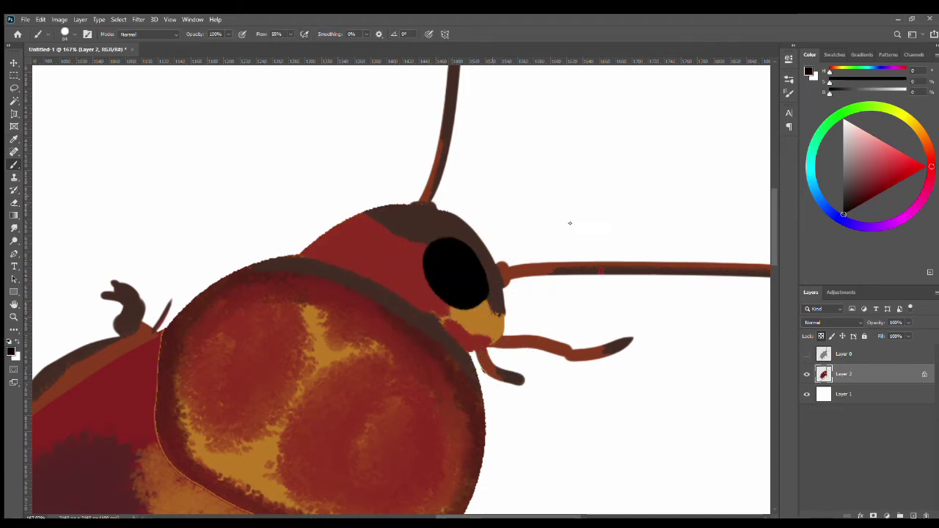
# - Paint a short reddish brown palp with a dark brown tip beside the upper antenna's base
pyautogui.scroll(-5, 545, 462)
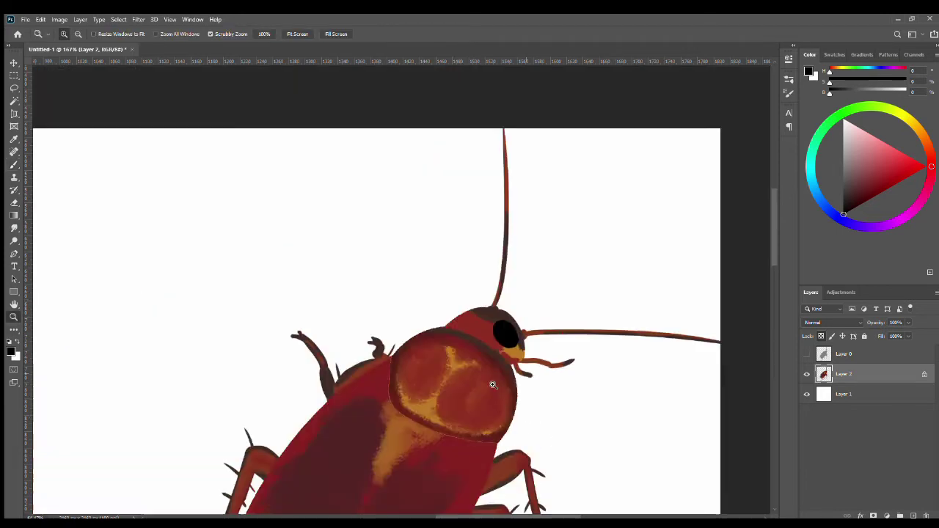
pyautogui.scroll(5, 719, 205)
pyautogui.keyDown('alt'); pyautogui.click(460, 340); pyautogui.keyUp('alt')
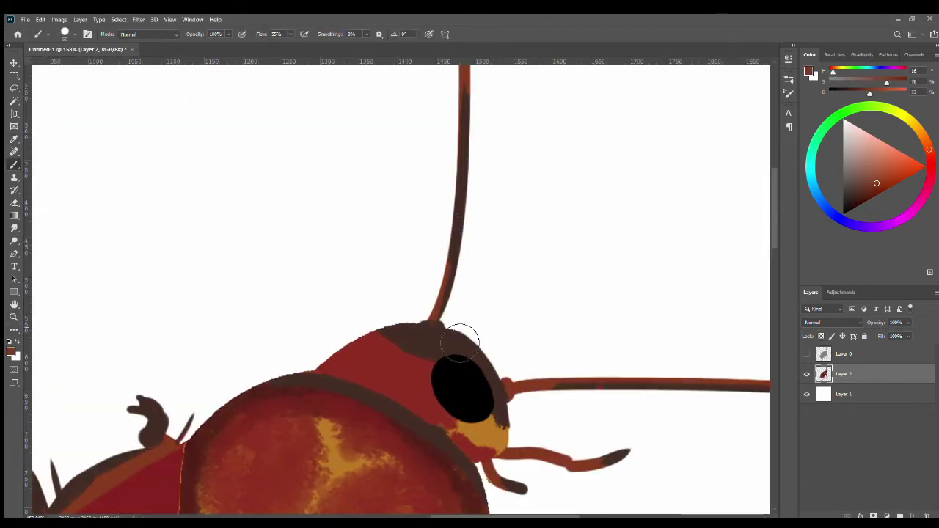
pyautogui.keyDown('alt'); pyautogui.click(471, 360); pyautogui.keyUp('alt')
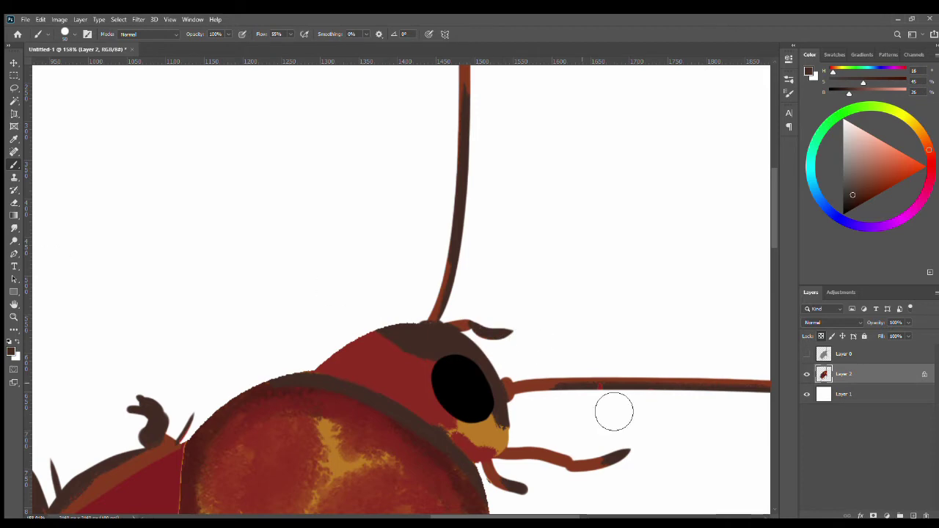
# - Create a new layer above the coloured cockroach and paint a white highlight on the eye
pyautogui.hotkey('ctrl', '0')
pyautogui.hotkey('ctrl', 'shift', 'alt', 'n')
pyautogui.press('x')
pyautogui.moveTo(402, 257); pyautogui.dragTo(367, 385)
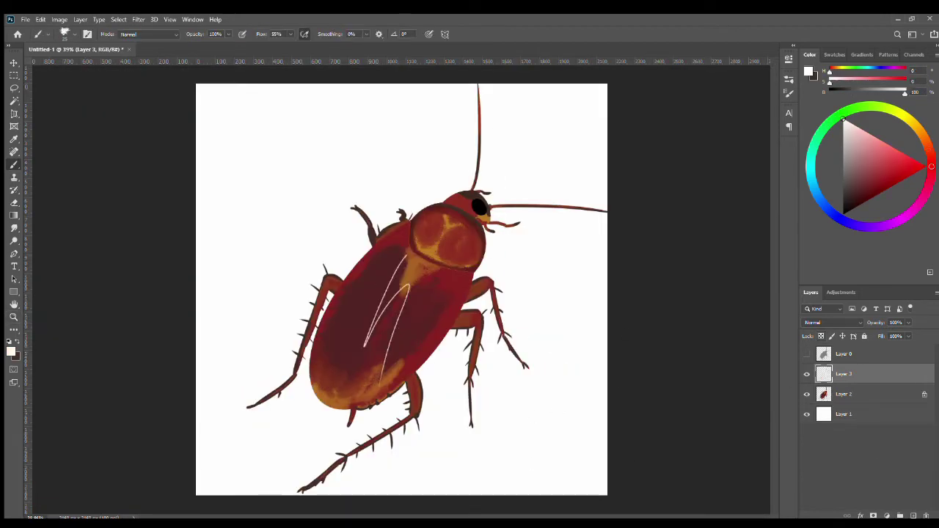
pyautogui.hotkey('ctrl', 'z')
pyautogui.scroll(5, 496, 198)
pyautogui.moveTo(384, 212)
pyautogui.mouseDown()
pyautogui.moveTo(412, 268)
pyautogui.moveTo(400, 234)
pyautogui.mouseUp()
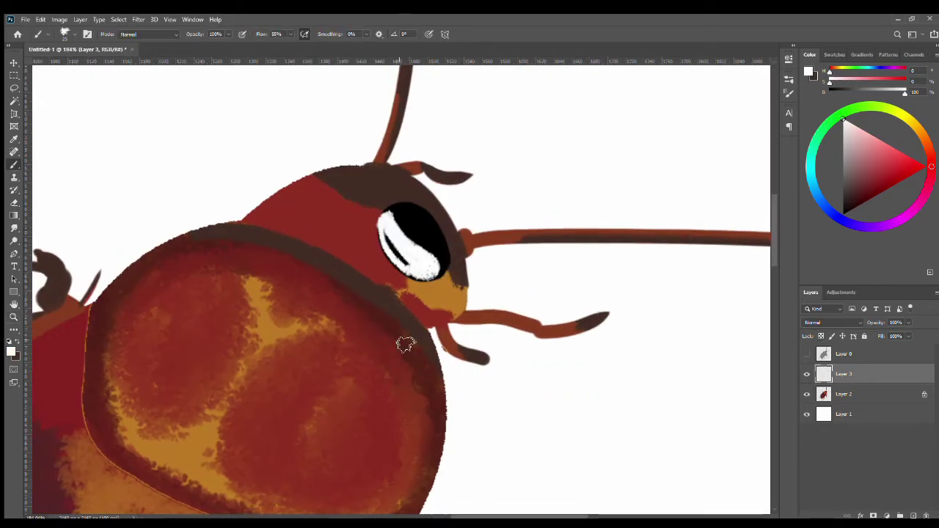
# - Paint thin white highlights along the upper surfaces of the legs on the new layer
pyautogui.scroll(-5, 404, 342)
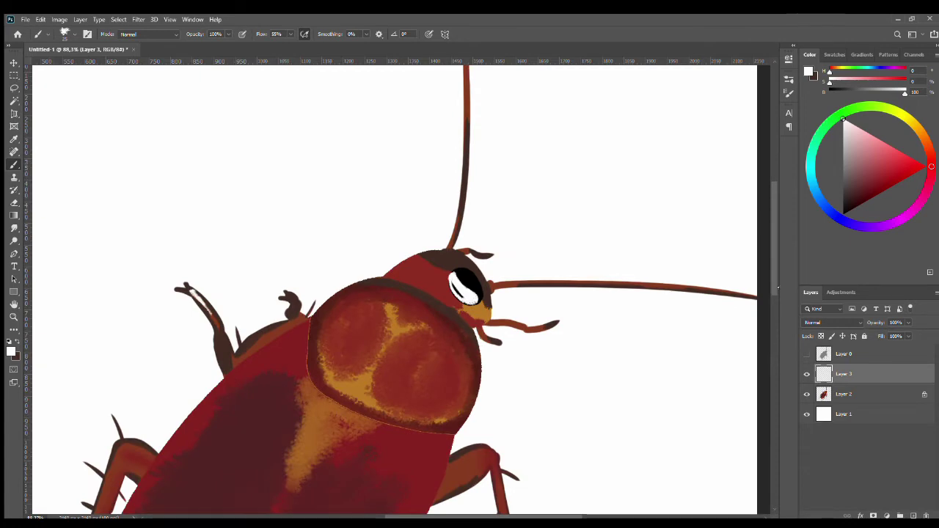
pyautogui.scroll(-5, 395, 291)
pyautogui.moveTo(495, 152); pyautogui.dragTo(500, 180)
pyautogui.scroll(-3, 461, 318)
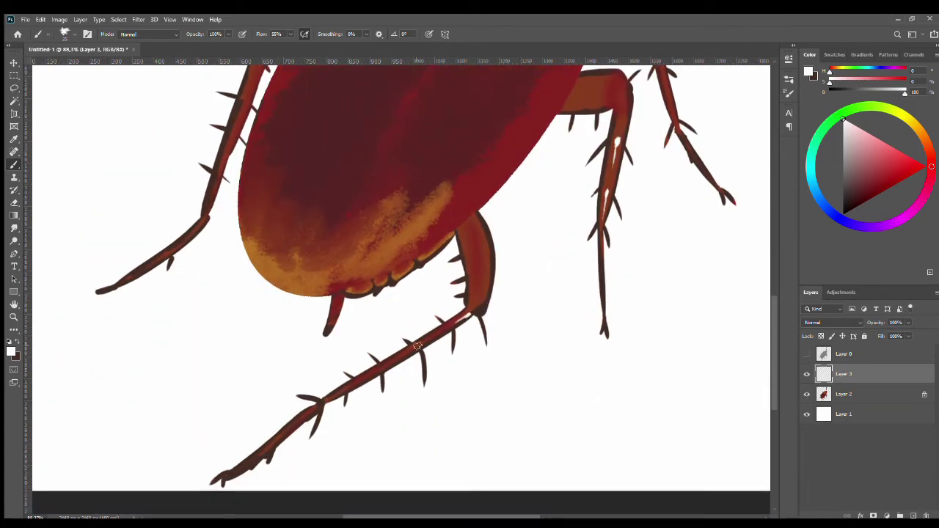
pyautogui.scroll(8, 767, 346)
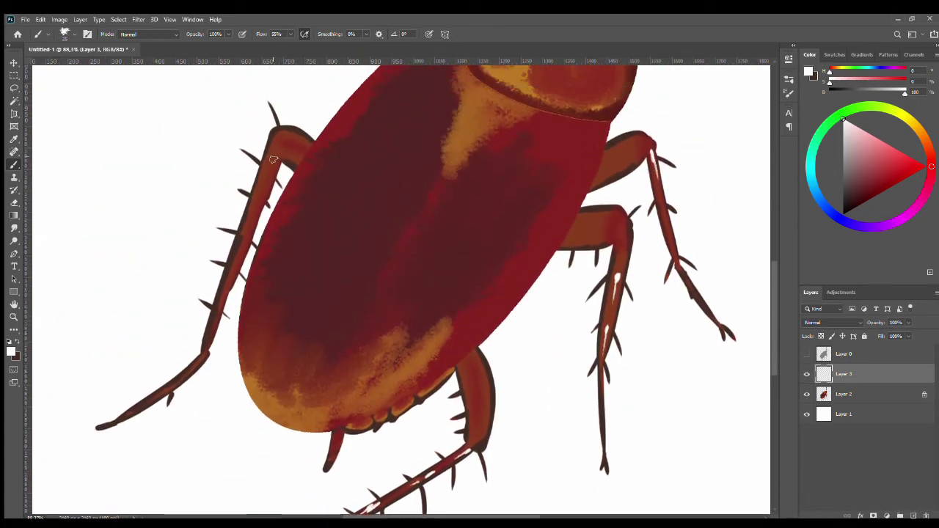
pyautogui.scroll(7, 775, 256)
pyautogui.scroll(-4, 775, 256)
# - Draw a thin white seam down the wing cases and a white line along the pronotum's rear edge, and thin the latter
pyautogui.moveTo(536, 162); pyautogui.dragTo(327, 448)
pyautogui.moveTo(609, 173); pyautogui.dragTo(490, 139)
pyautogui.press('e')
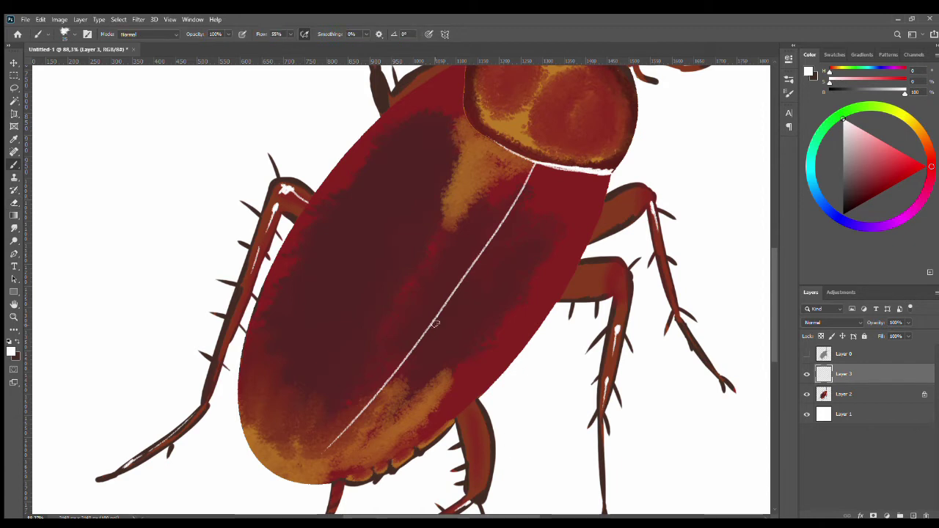
pyautogui.press('b')
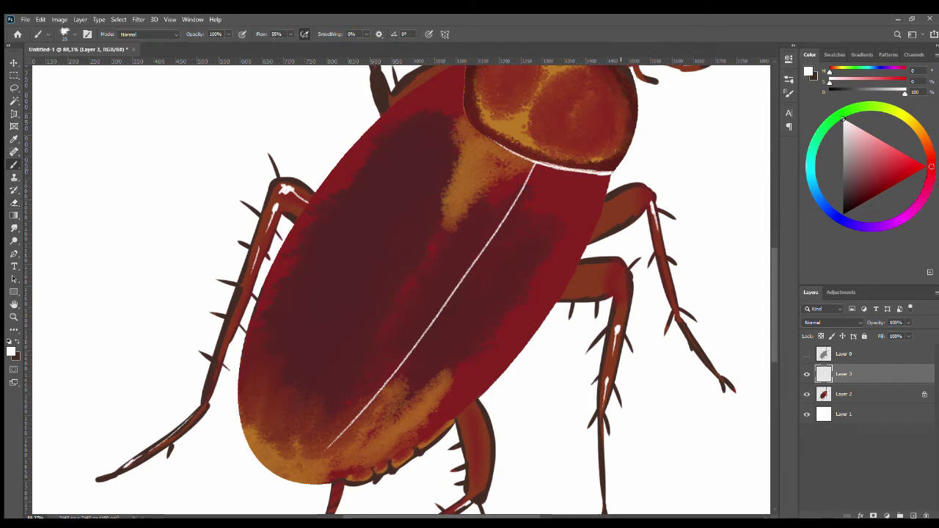
# - Draw curved white veins from the right wing case's shoulder and a thick white highlight along its outer side
pyautogui.moveTo(587, 183); pyautogui.dragTo(484, 264)
pyautogui.moveTo(583, 207); pyautogui.dragTo(499, 278)
pyautogui.moveTo(595, 184)
pyautogui.mouseDown()
pyautogui.moveTo(591, 204)
pyautogui.moveTo(442, 323)
pyautogui.mouseUp()
pyautogui.moveTo(514, 293)
pyautogui.mouseDown()
pyautogui.moveTo(495, 323)
pyautogui.moveTo(498, 314)
pyautogui.moveTo(485, 370)
pyautogui.moveTo(460, 411)
pyautogui.mouseUp()
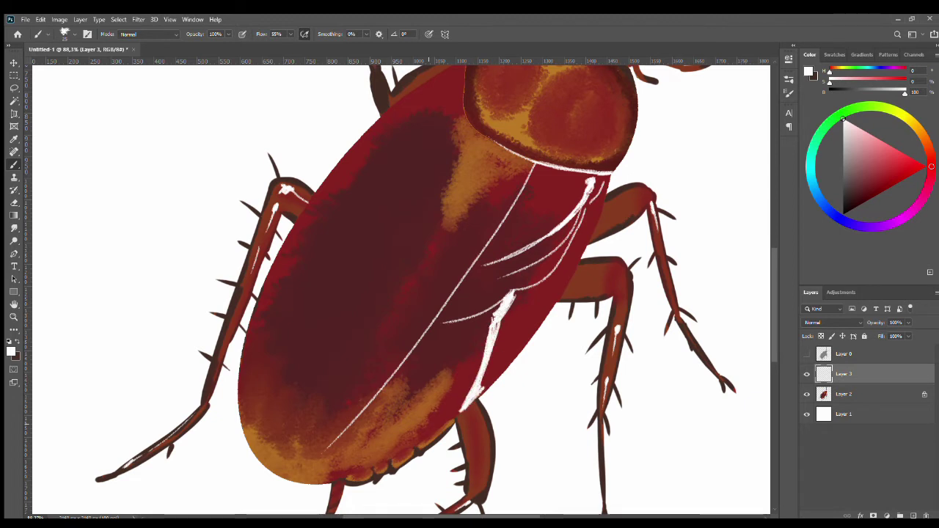
pyautogui.moveTo(567, 282); pyautogui.dragTo(442, 428)
# - Add long white veins fanning towards the rear of the right wing case and fine lines along its outer edge
pyautogui.moveTo(444, 334); pyautogui.dragTo(361, 471)
pyautogui.moveTo(453, 328)
pyautogui.mouseDown()
pyautogui.moveTo(380, 462)
pyautogui.moveTo(404, 451)
pyautogui.mouseUp()
pyautogui.moveTo(468, 343); pyautogui.dragTo(430, 436)
pyautogui.moveTo(477, 324); pyautogui.dragTo(459, 404)
pyautogui.moveTo(590, 204); pyautogui.dragTo(488, 370)
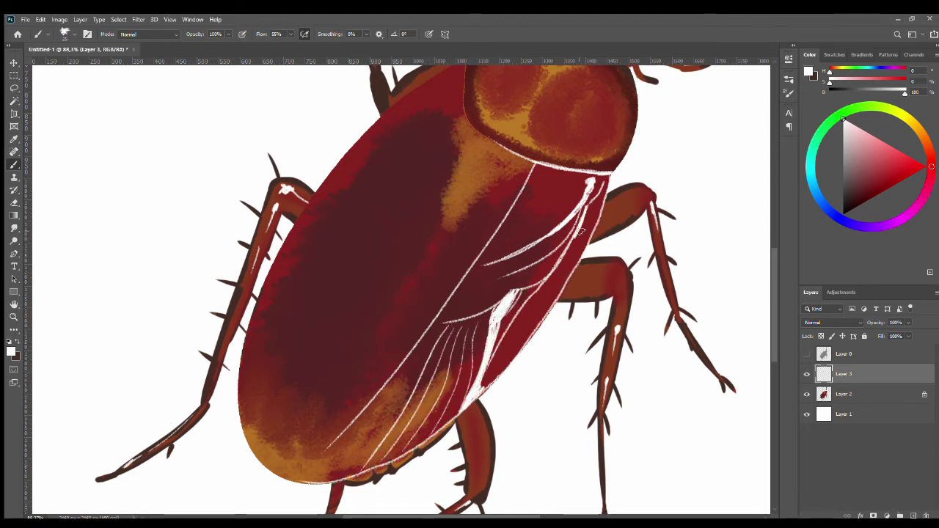
pyautogui.moveTo(585, 228); pyautogui.dragTo(502, 346)
# - Hatch fine short white veins beside the rear half of the wing seam
pyautogui.moveTo(349, 429); pyautogui.dragTo(339, 477)
pyautogui.moveTo(364, 423); pyautogui.dragTo(345, 475)
pyautogui.moveTo(367, 417); pyautogui.dragTo(352, 471)
pyautogui.moveTo(374, 405)
pyautogui.mouseDown()
pyautogui.moveTo(365, 459)
pyautogui.moveTo(377, 445)
pyautogui.mouseUp()
pyautogui.moveTo(412, 368); pyautogui.dragTo(399, 414)
pyautogui.moveTo(412, 355); pyautogui.dragTo(402, 408)
pyautogui.moveTo(419, 355); pyautogui.dragTo(414, 387)
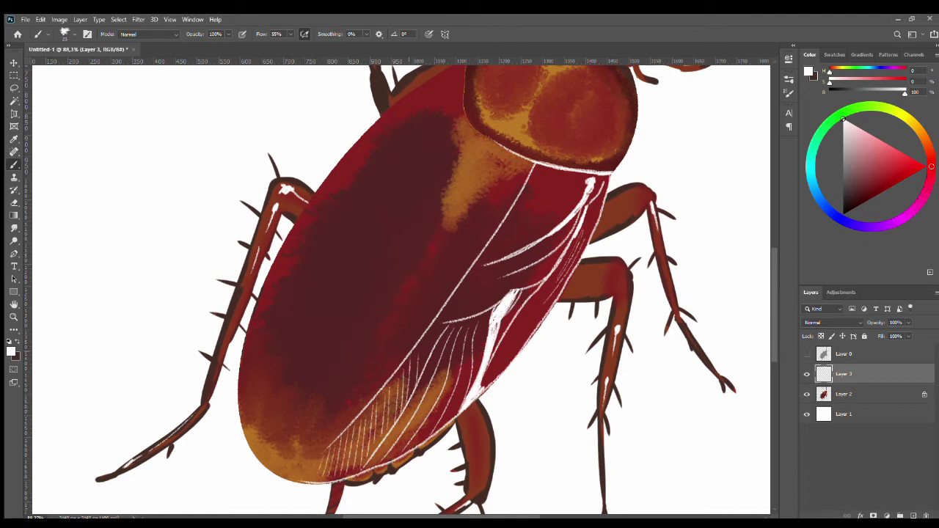
# - Add small white flecks and a shoulder highlight on the left wing case, and white highlights at both antenna bases
pyautogui.scroll(3, 433, 170)
pyautogui.scroll(-1, 433, 170)
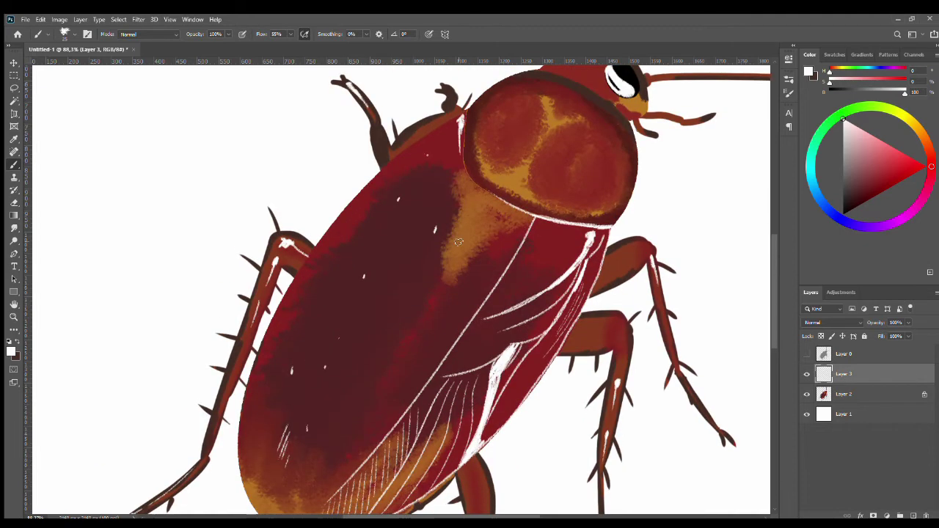
pyautogui.press('z')
pyautogui.hotkey('ctrl', '0')
pyautogui.moveTo(646, 220); pyautogui.dragTo(704, 220)
pyautogui.press('b')
pyautogui.moveTo(415, 257); pyautogui.dragTo(451, 257)
pyautogui.moveTo(353, 124); pyautogui.dragTo(338, 194)
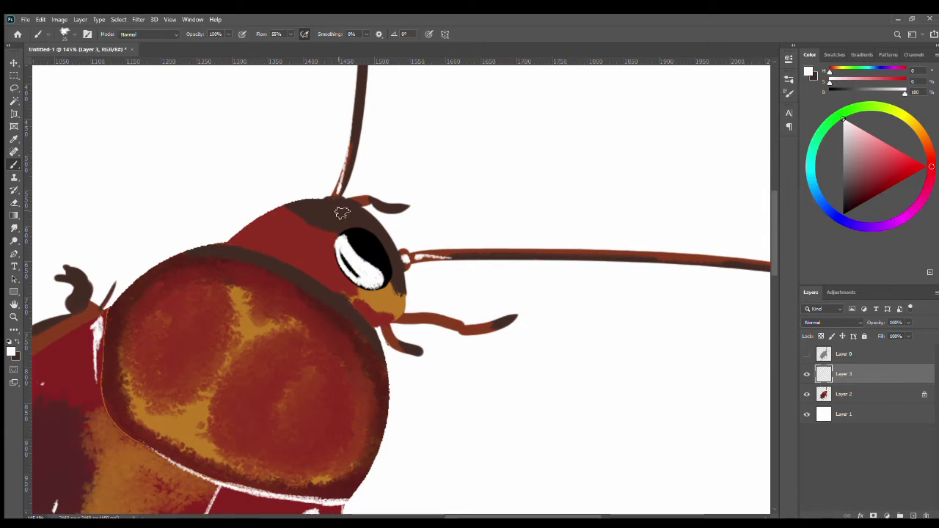
# - Show the grey silhouette layer and make it the active layer
pyautogui.press('z')
pyautogui.hotkey('ctrl', '0')
pyautogui.click(844, 394)
pyautogui.click(807, 354)
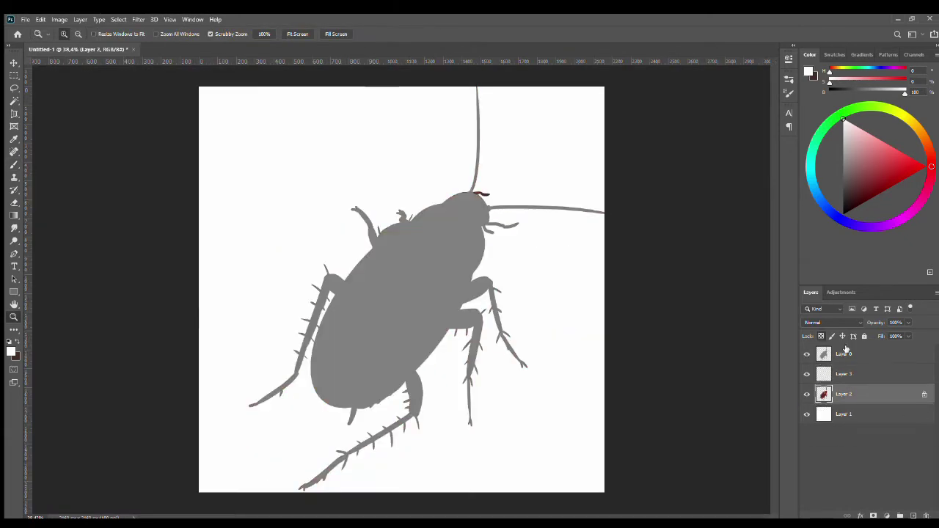
pyautogui.click(807, 353)
pyautogui.press('i')
pyautogui.click(844, 353)
pyautogui.click(807, 353)
# - Add the missing upper palp to the grey silhouette and lock the layer's transparent pixels
pyautogui.keyDown('ctrl'); pyautogui.click(823, 353); pyautogui.keyUp('ctrl')
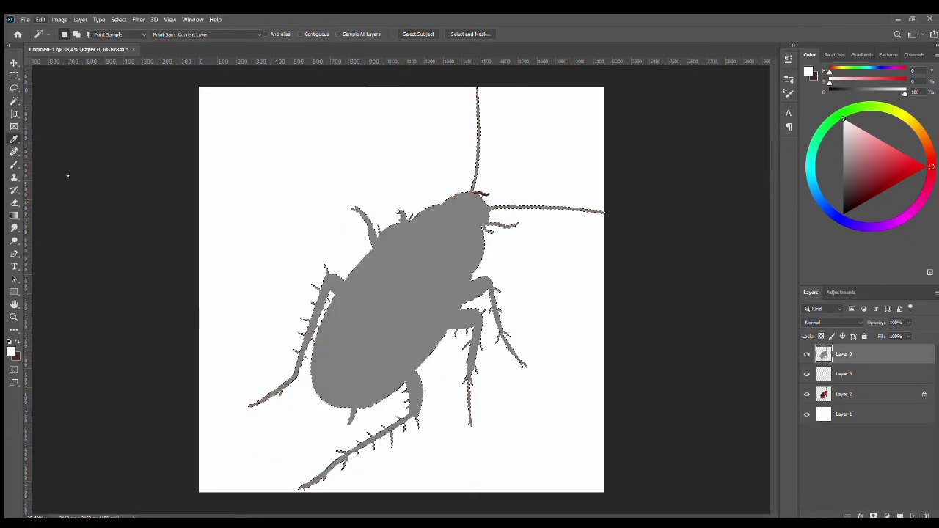
pyautogui.press('b')
pyautogui.hotkey('ctrl', 'd')
pyautogui.press('/')
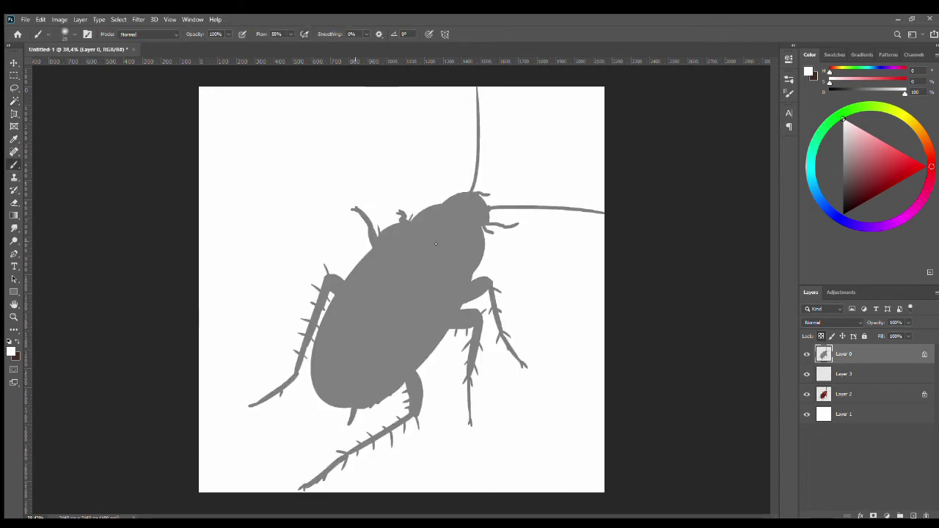
# - Paint soft black shading at 45% opacity along both sides of the silhouette's body and onto the leg bases
pyautogui.press('x')
pyautogui.moveTo(469, 264)
pyautogui.mouseDown()
pyautogui.moveTo(446, 352)
pyautogui.moveTo(345, 352)
pyautogui.moveTo(409, 251)
pyautogui.moveTo(330, 382)
pyautogui.mouseUp()
pyautogui.moveTo(481, 286)
pyautogui.mouseDown()
pyautogui.moveTo(424, 213)
pyautogui.moveTo(511, 250)
pyautogui.mouseUp()
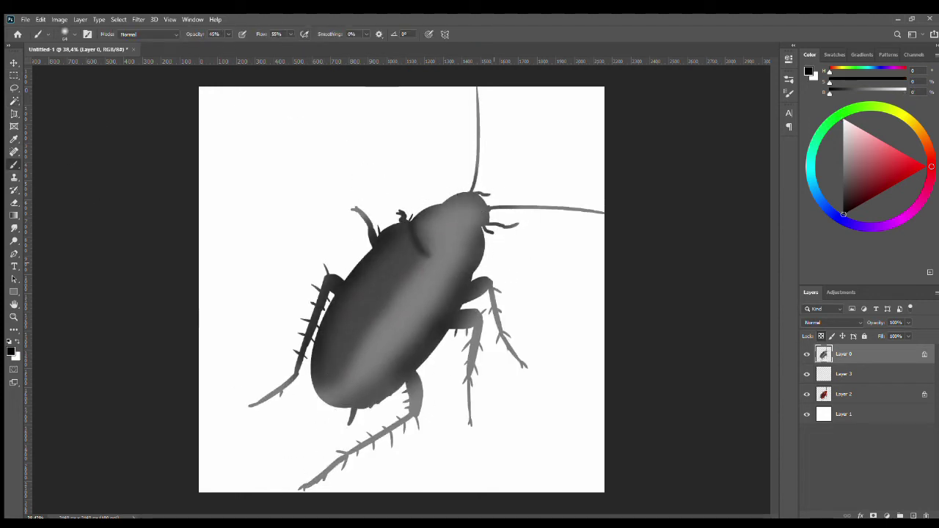
# - Shade the pronotum's rear and front edges, the cercus, the head and the hind leg's base in soft black
pyautogui.click(807, 354)
pyautogui.click(806, 353)
pyautogui.moveTo(470, 293); pyautogui.dragTo(337, 459)
pyautogui.moveTo(351, 412); pyautogui.dragTo(383, 402)
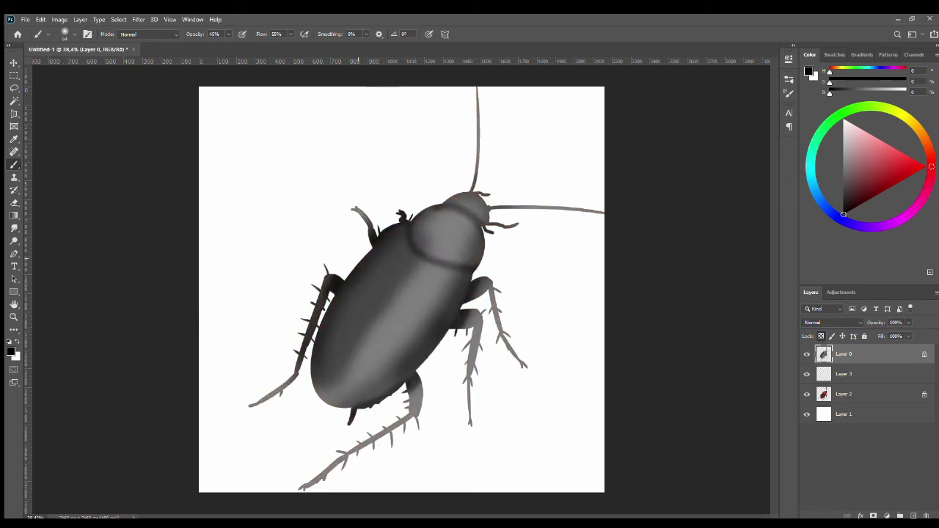
pyautogui.moveTo(451, 196); pyautogui.dragTo(468, 199)
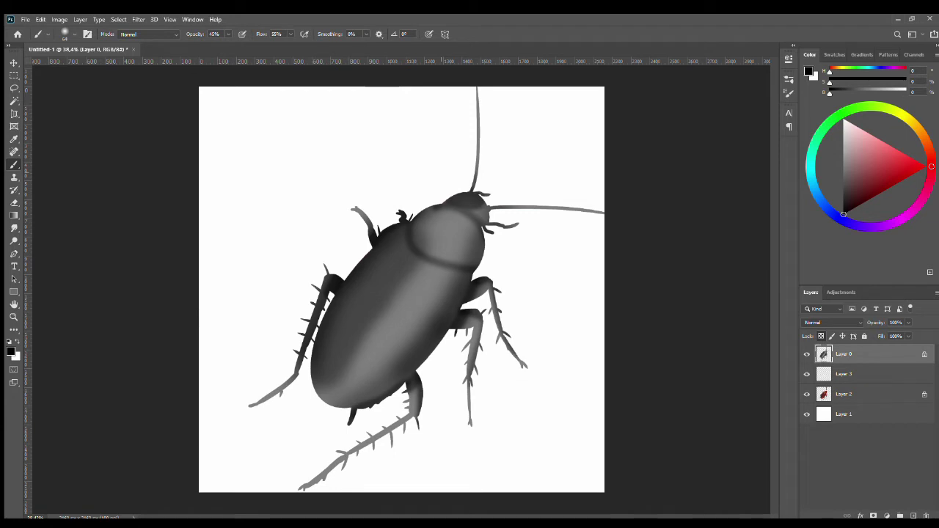
# - Paint a dark line along the seam between the wings and even out the far wing with dark grey sampled from it
pyautogui.click(807, 353)
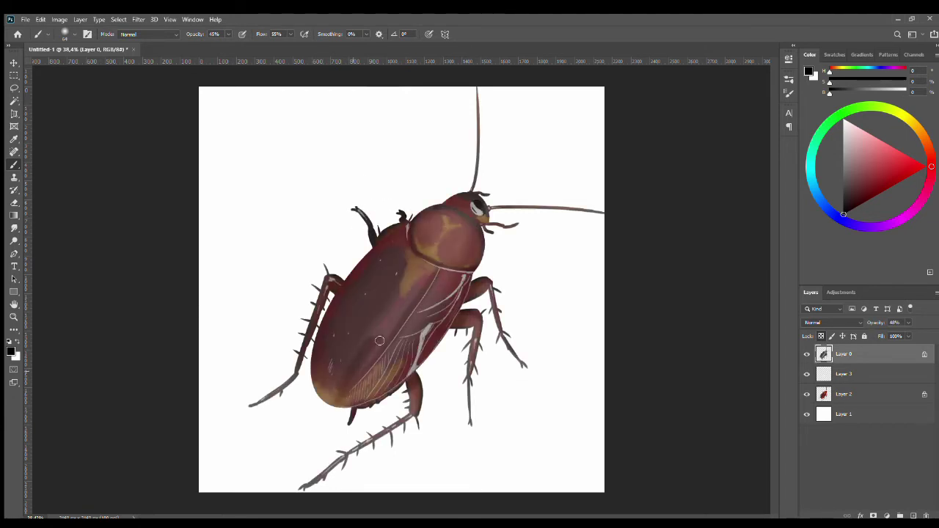
pyautogui.click(807, 354)
pyautogui.moveTo(334, 396); pyautogui.dragTo(440, 265)
pyautogui.press('r')
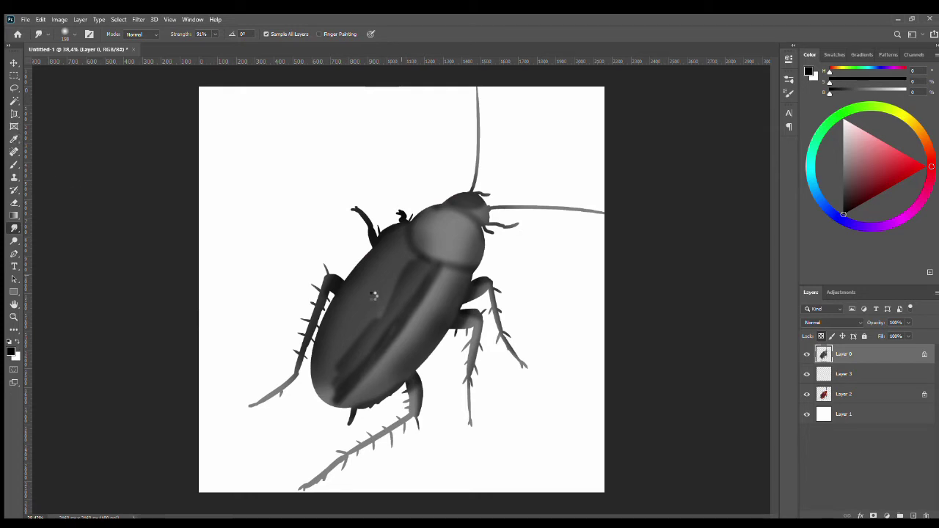
pyautogui.press('b')
pyautogui.keyDown('alt'); pyautogui.click(372, 323); pyautogui.keyUp('alt')
pyautogui.moveTo(345, 381)
pyautogui.mouseDown()
pyautogui.moveTo(413, 313)
pyautogui.moveTo(396, 264)
pyautogui.mouseUp()
# - Paint two soft black spots and a darker rim on the pronotum at 30% opacity
pyautogui.press('d')
pyautogui.press('3')
pyautogui.moveTo(441, 213)
pyautogui.mouseDown()
pyautogui.moveTo(435, 221)
pyautogui.moveTo(466, 233)
pyautogui.moveTo(473, 268)
pyautogui.mouseUp()
pyautogui.click(807, 354)
pyautogui.click(843, 394)
pyautogui.click(807, 354)
# - Brush faint white light along the far wing's outer edge and rear tip on the grey layer, using 12% and 3% opacity
pyautogui.press('x')
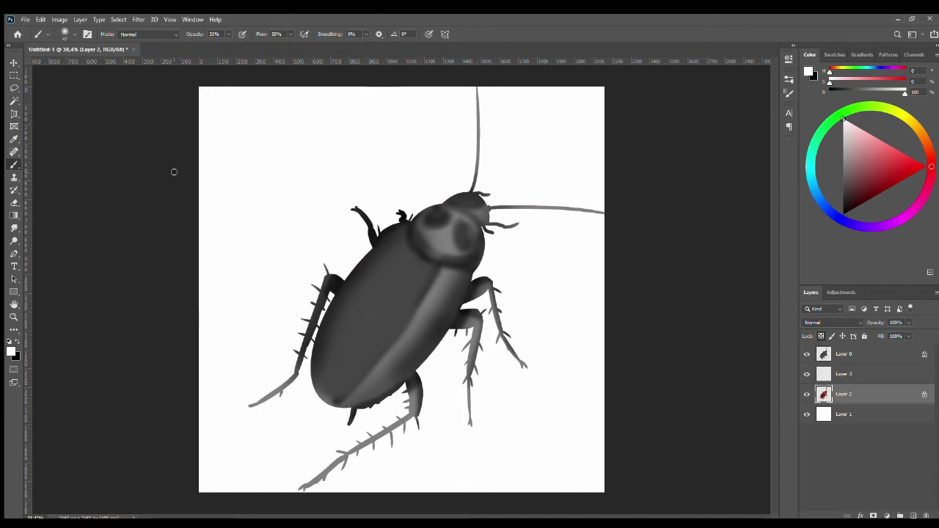
pyautogui.click(807, 354)
pyautogui.click(807, 354)
pyautogui.click(844, 353)
pyautogui.press('1')
pyautogui.press('2')
pyautogui.moveTo(382, 400); pyautogui.dragTo(342, 367)
pyautogui.press('0')
pyautogui.press('3')
pyautogui.moveTo(374, 253)
pyautogui.mouseDown()
pyautogui.moveTo(335, 325)
pyautogui.moveTo(375, 264)
pyautogui.mouseUp()
pyautogui.moveTo(335, 342); pyautogui.dragTo(351, 298)
# - Darken the centre of the far wing with black radial gradients at 40% opacity
pyautogui.press('x')
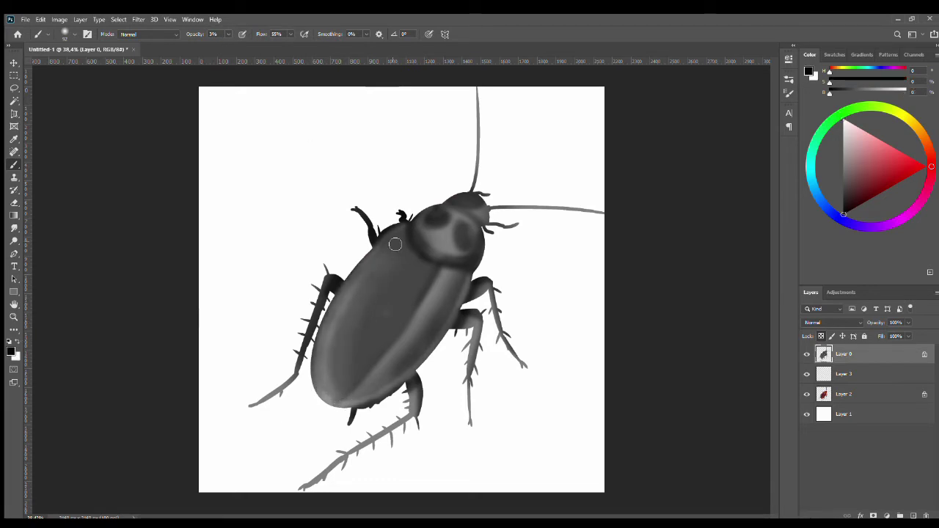
pyautogui.click(806, 355)
pyautogui.click(807, 355)
pyautogui.press('g')
pyautogui.press('4')
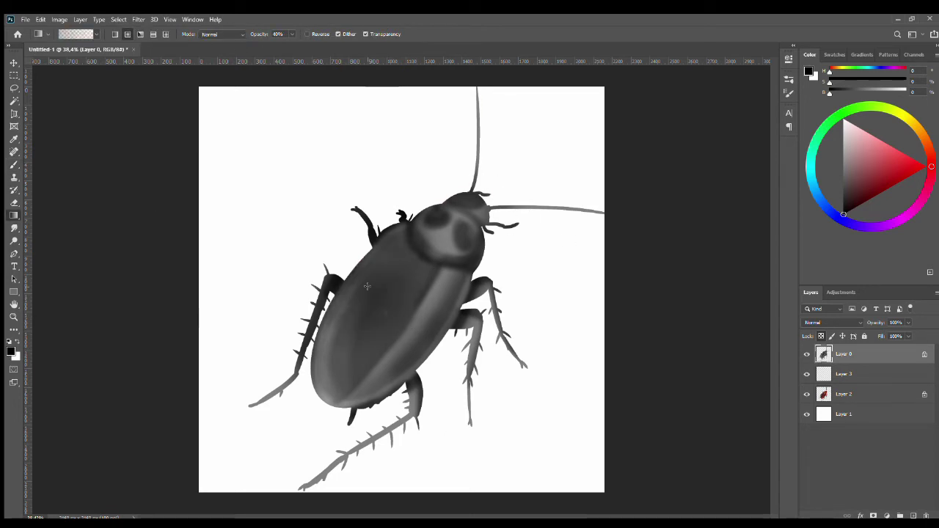
# - Lighten the head with a white radial gradient and brush soft black and white shading onto the legs
pyautogui.press('x')
pyautogui.press('1')
pyautogui.press('9')
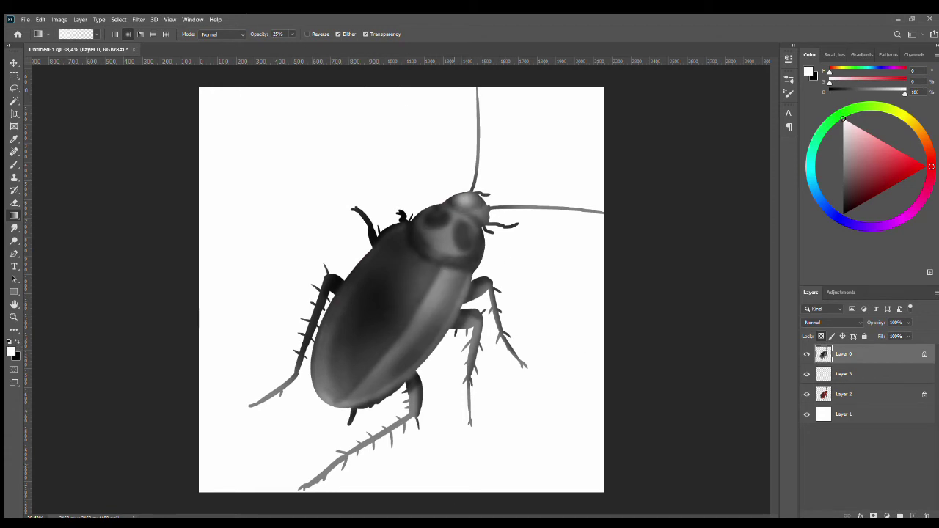
pyautogui.press('x')
pyautogui.press('b')
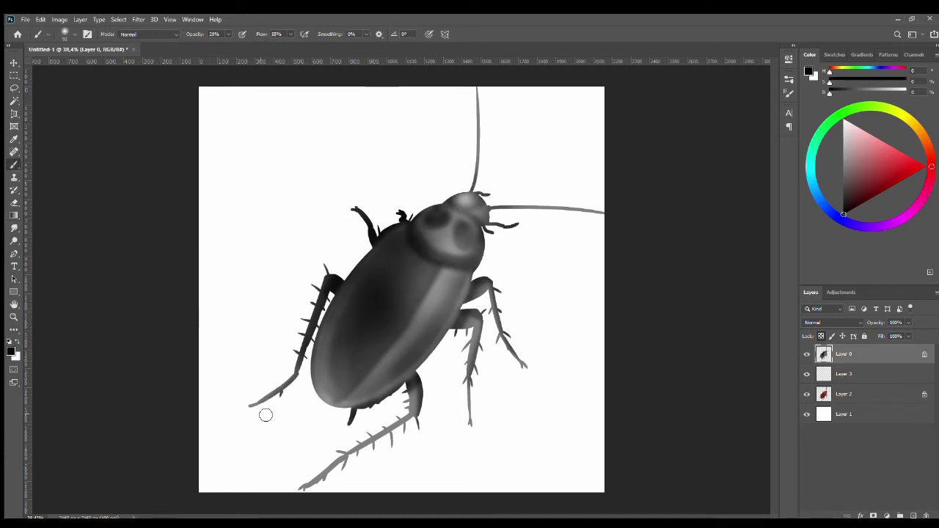
pyautogui.press('x')
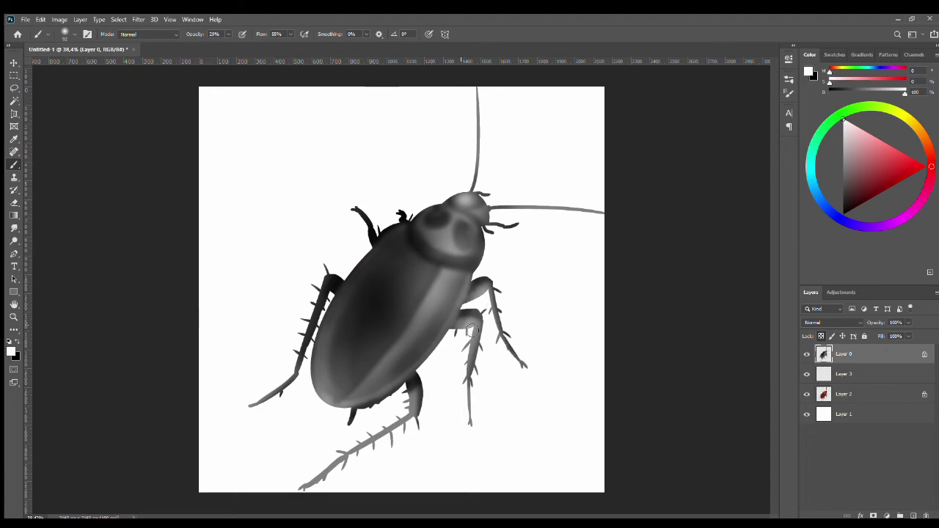
# - Try blend modes such as Vivid Light and Linear Light on the grey shading layer, ending back on Normal
pyautogui.hotkey('shift', 'alt', 'b')
pyautogui.hotkey('shift', '+')
pyautogui.hotkey('shift', '+')
pyautogui.hotkey('shift', '+')
pyautogui.hotkey('shift', '+')
pyautogui.hotkey('shift', '+')
pyautogui.hotkey('shift', '+')
pyautogui.hotkey('shift', '+')
pyautogui.hotkey('shift', '+')
pyautogui.hotkey('shift', '+')
pyautogui.hotkey('shift', '+')
pyautogui.hotkey('shift', '+')
pyautogui.hotkey('shift', '+')
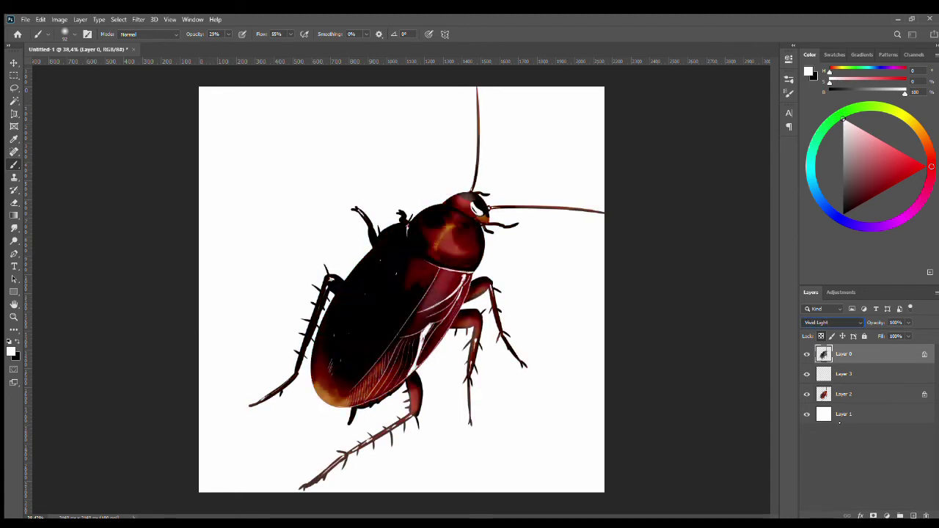
pyautogui.hotkey('shift', '+')
pyautogui.hotkey('shift', '+')
pyautogui.hotkey('shift', '+')
pyautogui.hotkey('shift', '+')
pyautogui.hotkey('shift', '+')
pyautogui.hotkey('shift', '+')
pyautogui.hotkey('shift', '+')
pyautogui.hotkey('shift', '+')
pyautogui.hotkey('shift', '+')
pyautogui.hotkey('shift', '+')
pyautogui.hotkey('shift', '+')
pyautogui.hotkey('shift', '+')
pyautogui.hotkey('shift', '+')
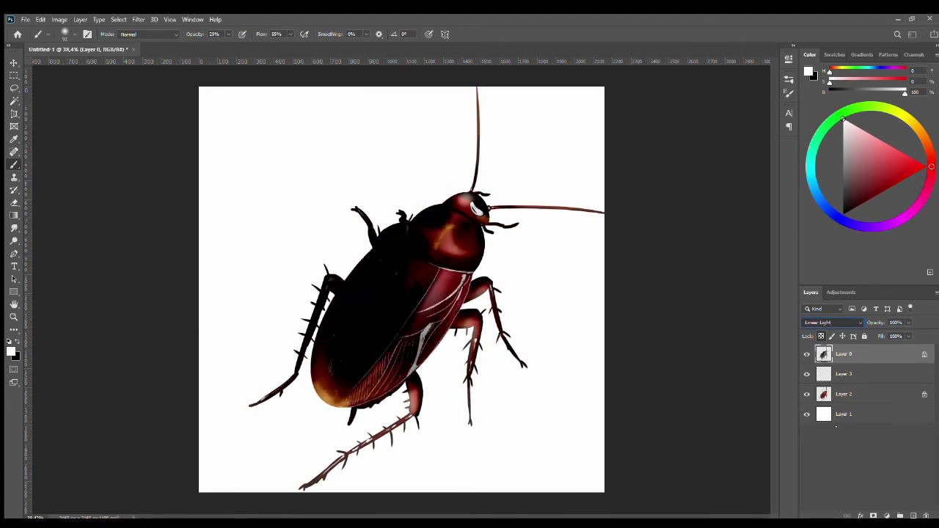
pyautogui.hotkey('shift', 'alt', 'n')
# - Increase the grey layer's contrast with a Curves adjustment merged into it, and place the white highlights layer above it
pyautogui.click(841, 291)
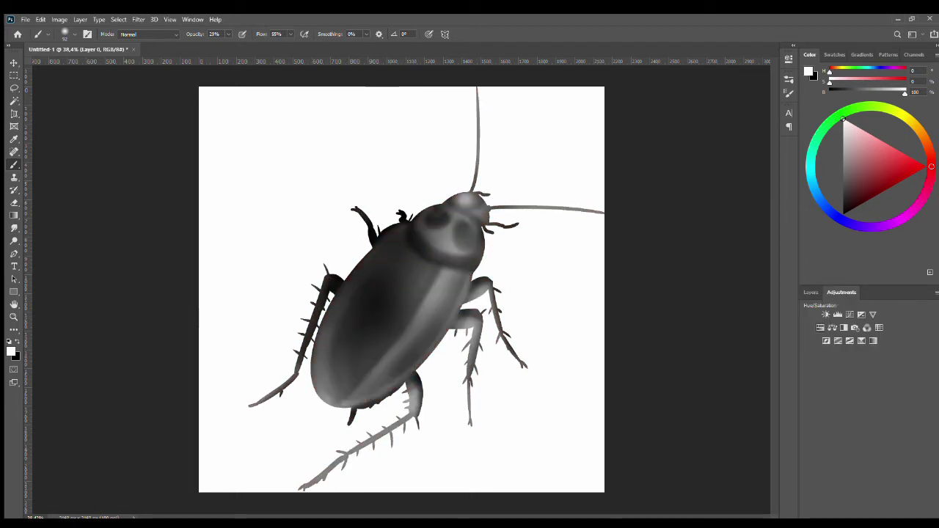
pyautogui.click(826, 314)
pyautogui.click(838, 313)
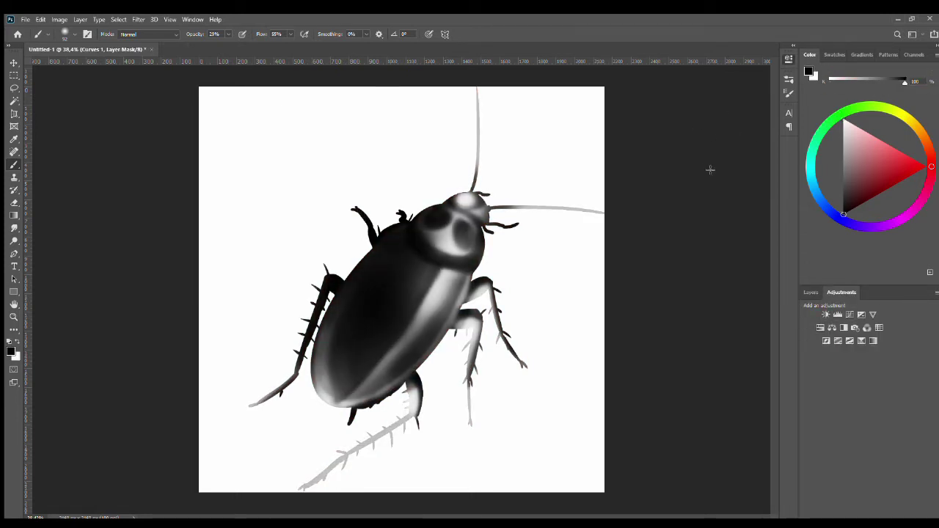
pyautogui.click(811, 292)
pyautogui.click(850, 394)
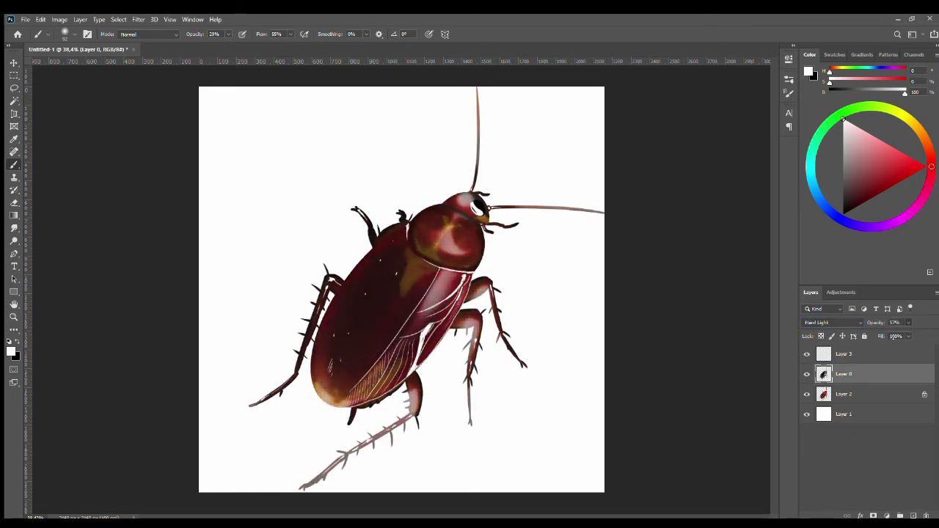
# - Place the colour layer above the grey shading layer and set its blend mode to Hard Light
pyautogui.press('Down')
pyautogui.press('Down')
pyautogui.press('Down')
pyautogui.press('Down')
pyautogui.press('Down')
pyautogui.press('Down')
pyautogui.press('Down')
pyautogui.press('Down')
pyautogui.press('Down')
pyautogui.press('Down')
pyautogui.press('Down')
pyautogui.press('Down')
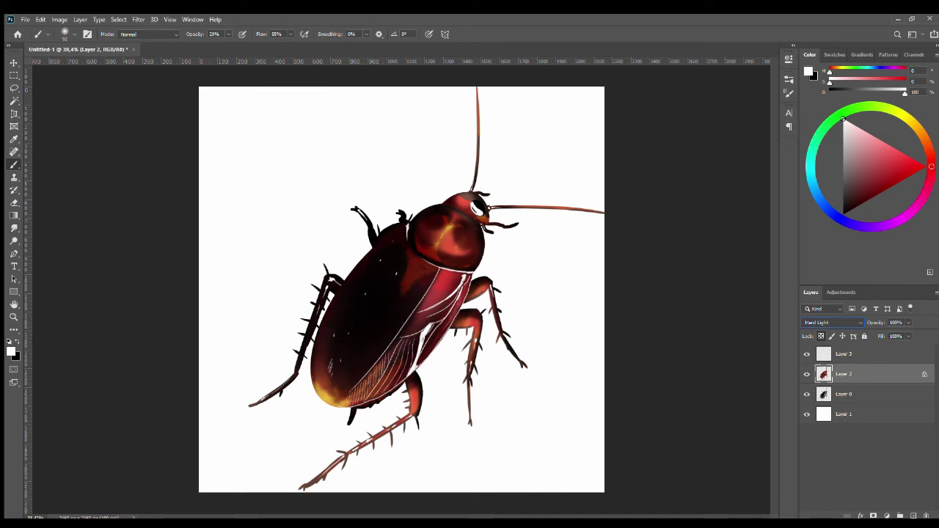
# - Add a new layer above the colour layer, try a soft white gloss on the near wing, and reactivate the highlights layer
pyautogui.hotkey('ctrl', 'shift', 'alt', 'n')
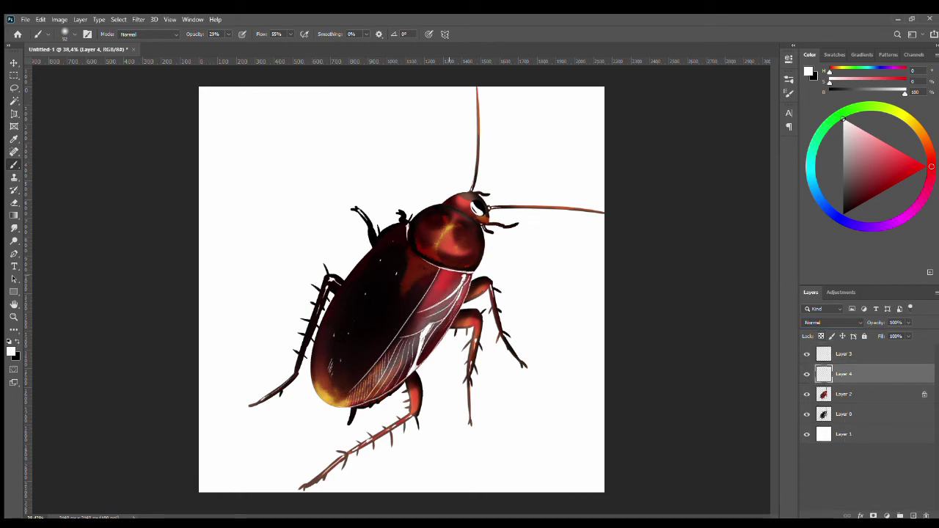
pyautogui.hotkey('alt', ']')
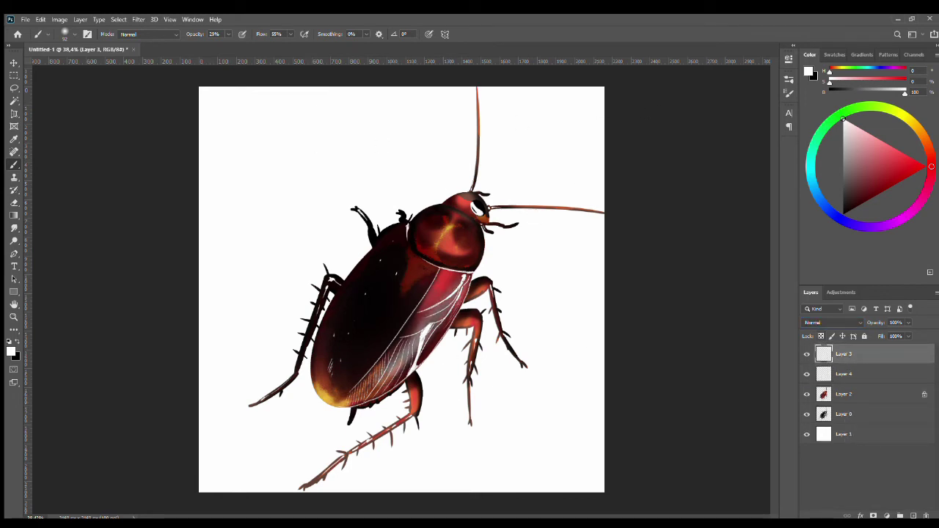
pyautogui.hotkey('alt', '[')
pyautogui.hotkey('alt', '[')
pyautogui.hotkey('alt', ']')
pyautogui.hotkey('alt', ']')
# - Add white speckled highlights to both wings with a textured brush at 100% opacity and flow
pyautogui.press('0')
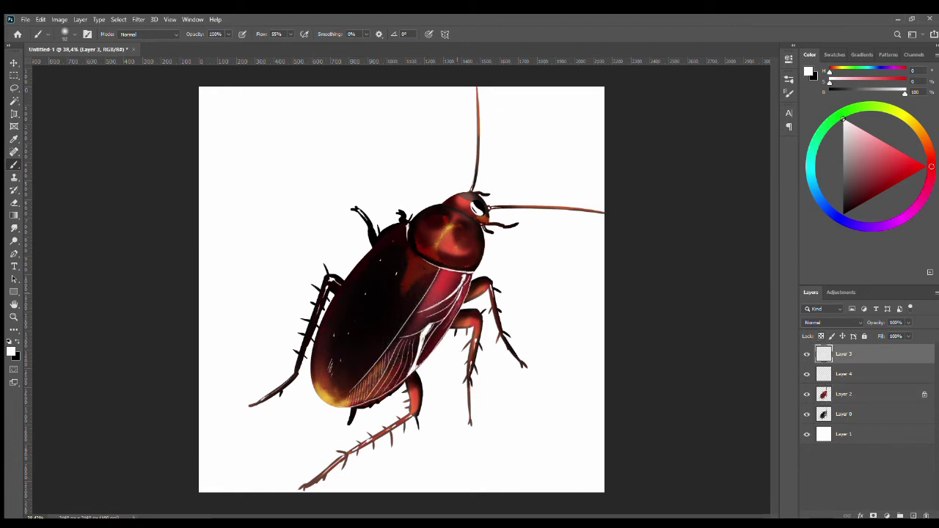
pyautogui.hotkey('shift', 'alt', 'p')
pyautogui.hotkey('shift', '0')
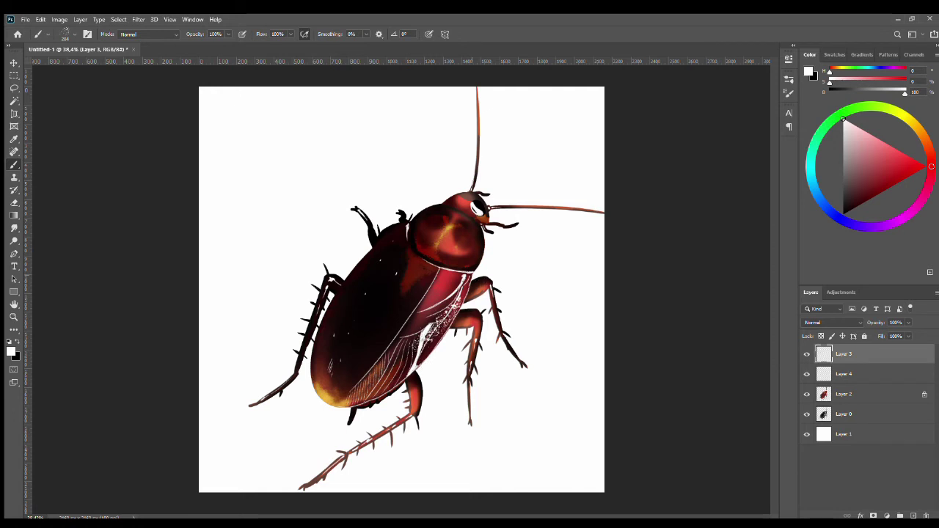
pyautogui.moveTo(413, 343); pyautogui.dragTo(382, 377)
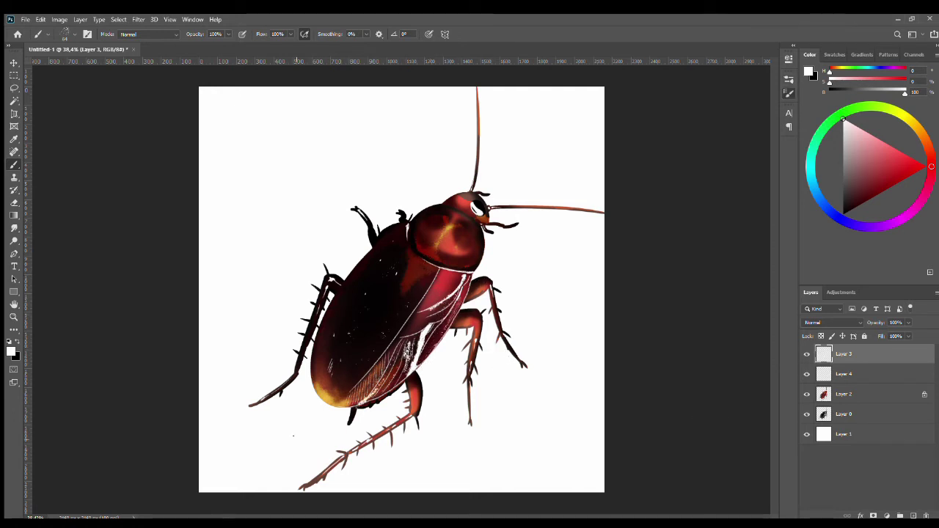
# - Duplicate the white highlights layer and place the copy in register directly beneath the original
pyautogui.press('v')
pyautogui.hotkey('ctrl', 'd')
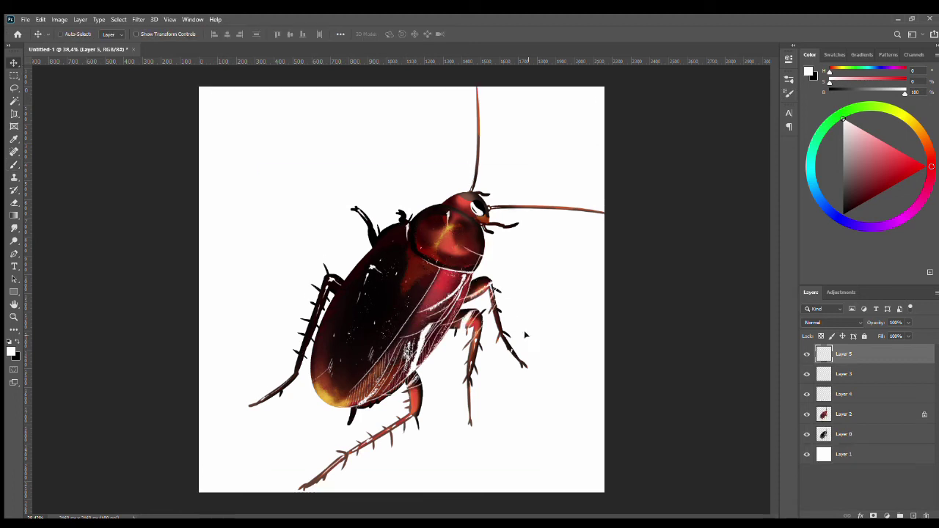
pyautogui.hotkey('ctrl', 'shift', 'alt', 'n')
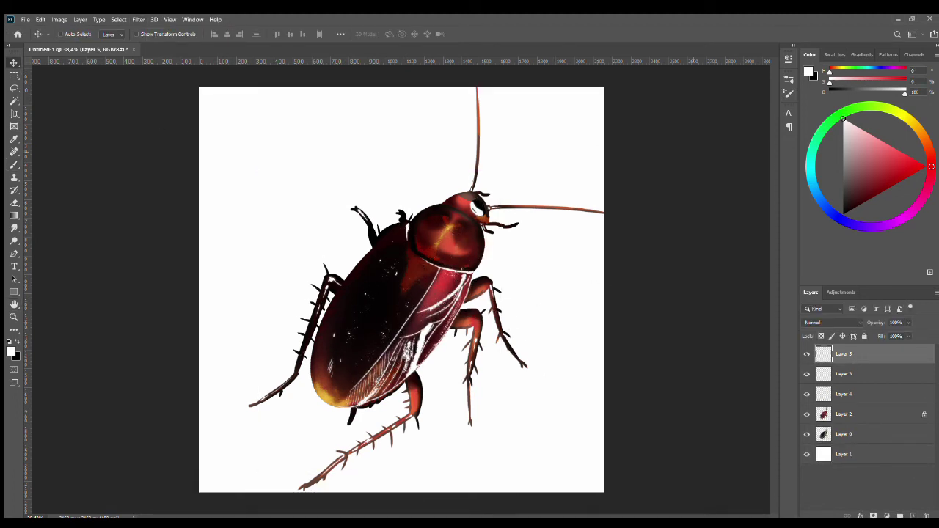
pyautogui.moveTo(825, 355); pyautogui.dragTo(826, 387)
# - Fill the background layer with a light blue of hue 196
pyautogui.click(846, 454)
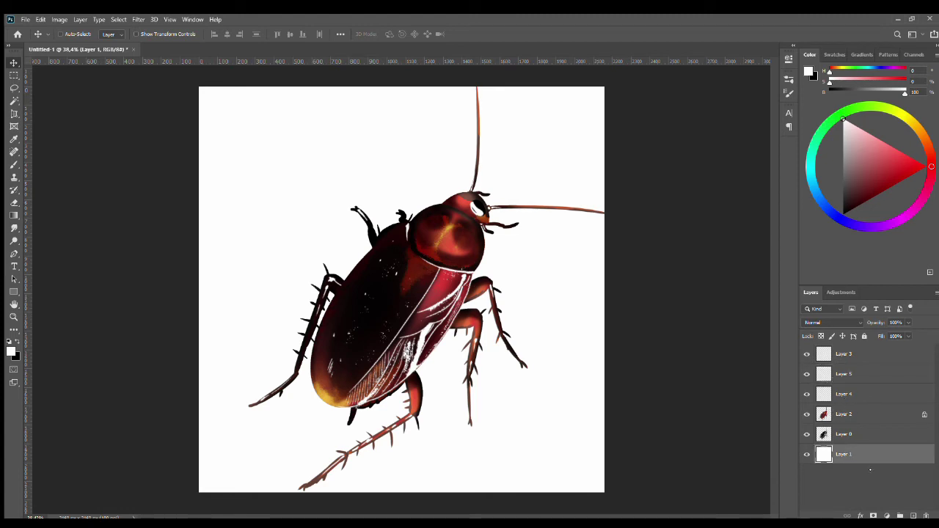
pyautogui.click(810, 170)
pyautogui.click(890, 174)
pyautogui.hotkey('alt', 'BackSpace')
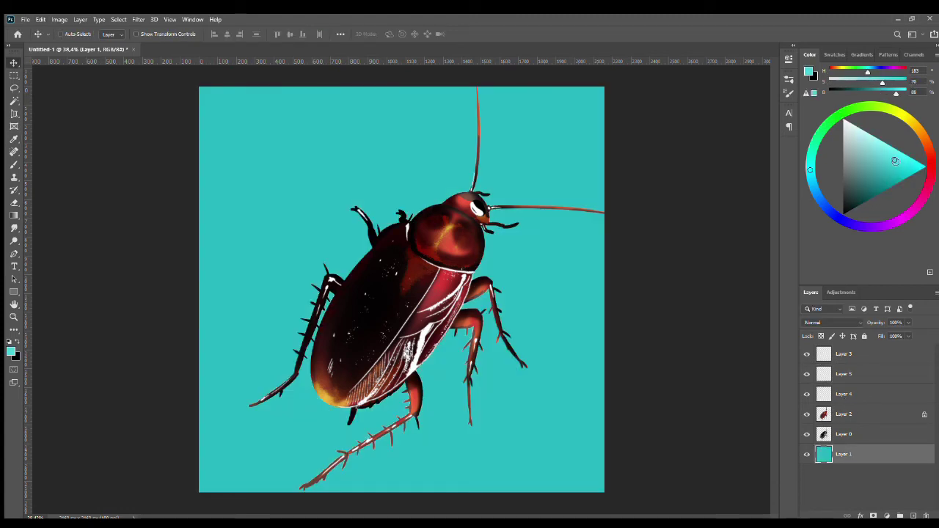
pyautogui.click(893, 159)
pyautogui.hotkey('alt', 'BackSpace')
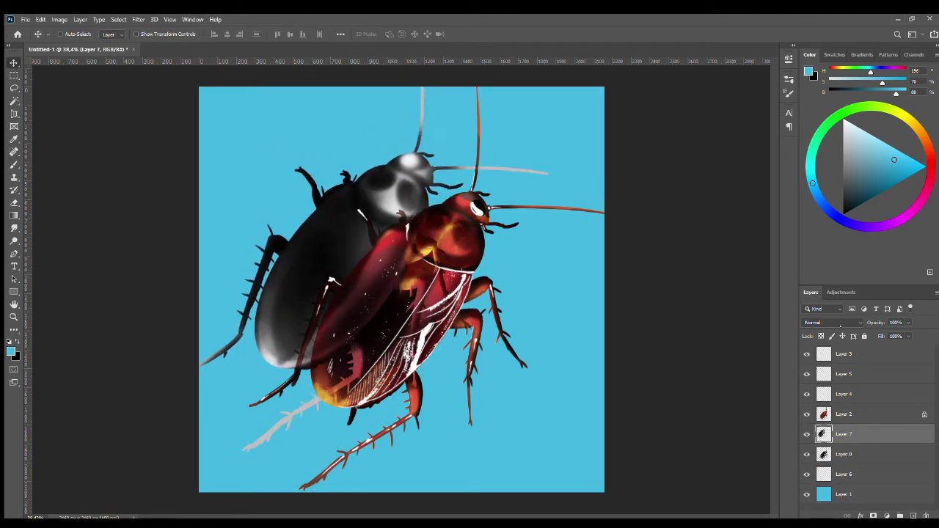
# - Turn the grey layer's copy into a flat grey shadow beneath the cockroach, offset slightly down and to the right
pyautogui.moveTo(843, 433); pyautogui.dragTo(873, 355)
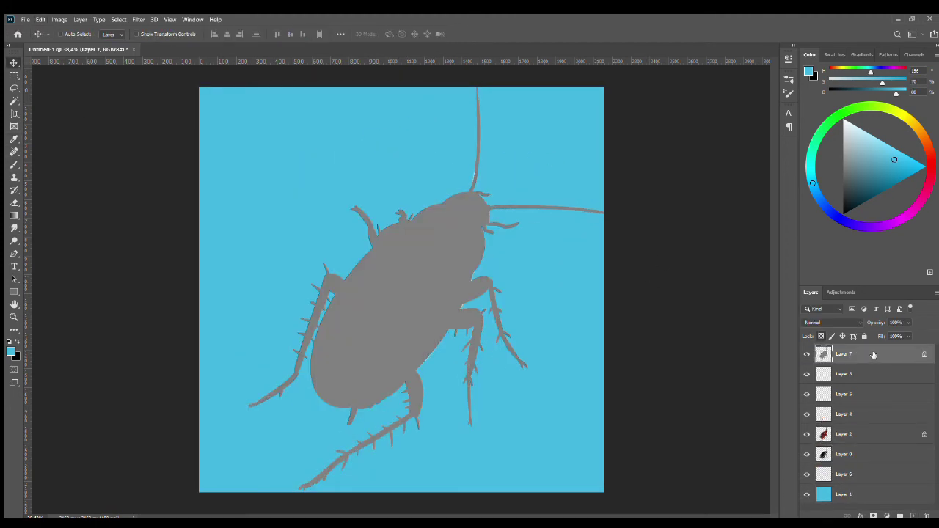
pyautogui.moveTo(873, 355); pyautogui.dragTo(851, 464)
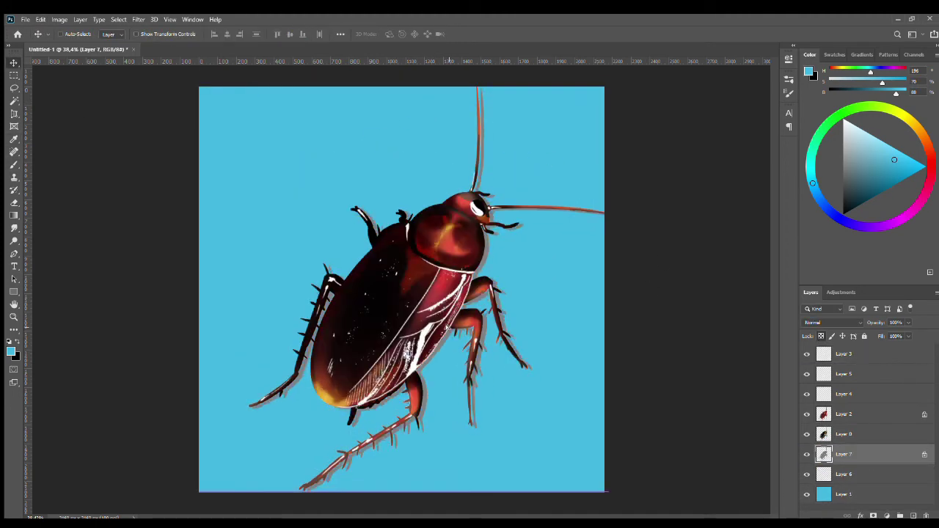
# - Fade the shadow around the legs and antennae with a soft 29% eraser, and brush in softer shadow with its sampled grey
pyautogui.press('e')
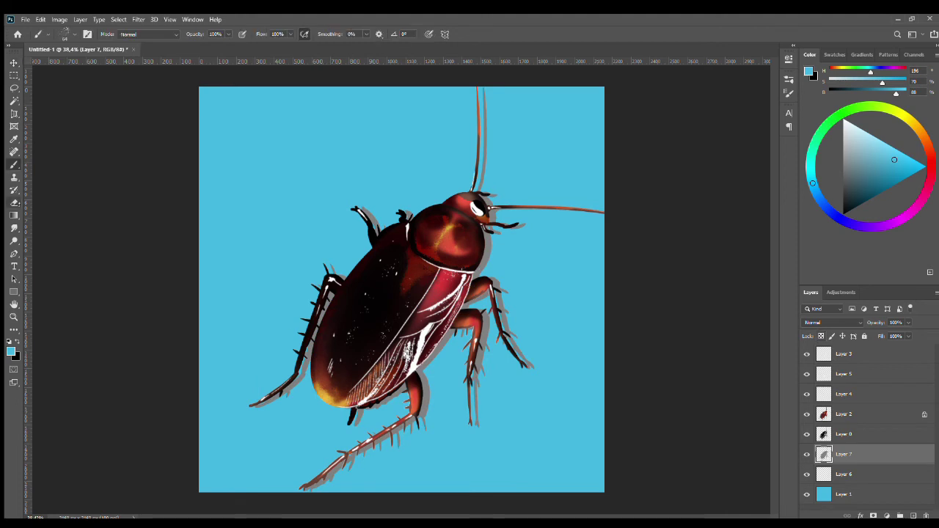
pyautogui.moveTo(483, 457)
pyautogui.mouseDown()
pyautogui.moveTo(323, 481)
pyautogui.moveTo(414, 210)
pyautogui.mouseUp()
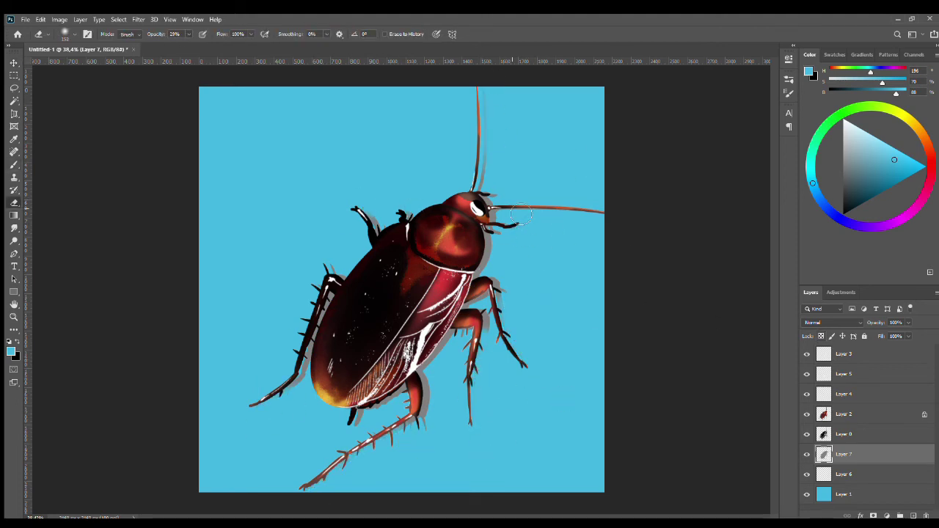
pyautogui.press('i')
pyautogui.click(483, 389)
pyautogui.press('b')
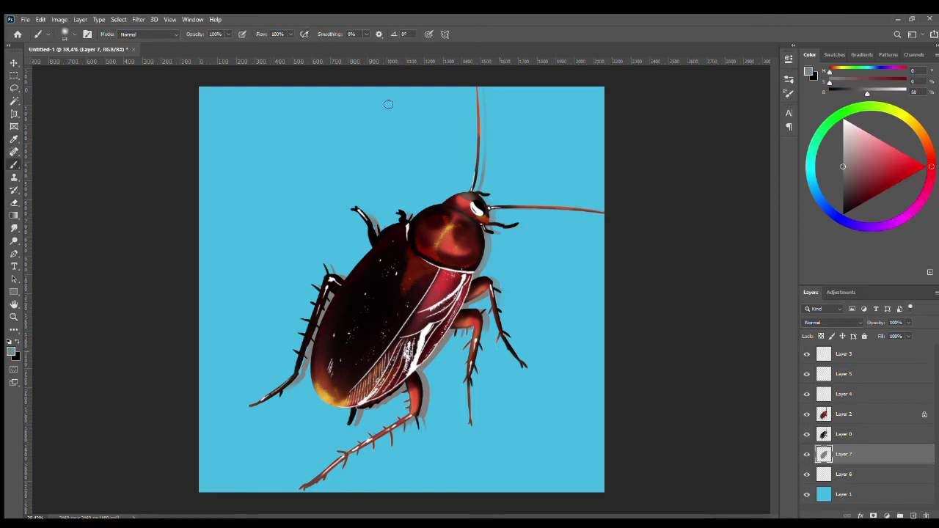
pyautogui.moveTo(388, 105)
pyautogui.mouseDown()
pyautogui.moveTo(477, 385)
pyautogui.moveTo(345, 470)
pyautogui.moveTo(278, 396)
pyautogui.mouseUp()
pyautogui.press('e')
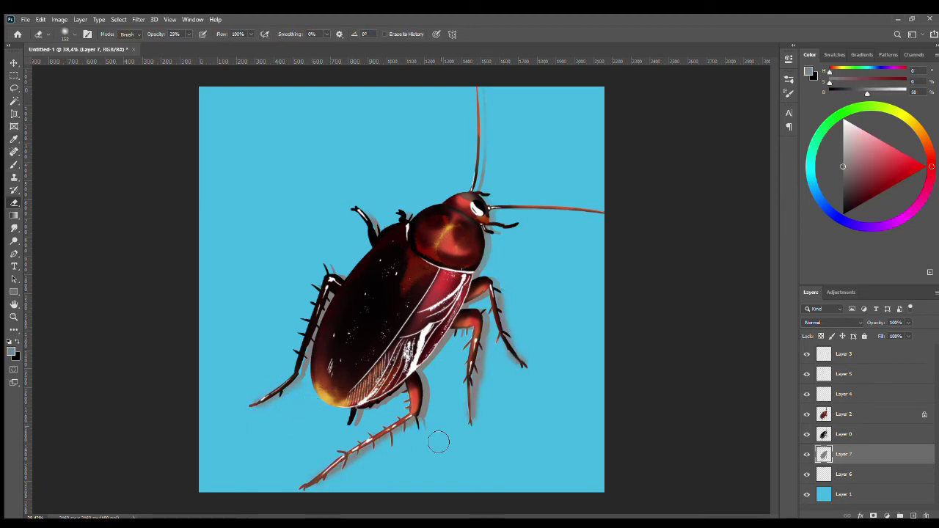
# - Give the shadow layer a darkening blend mode and make the empty layer beneath it active
pyautogui.hotkey('shift', 'alt', 'm')
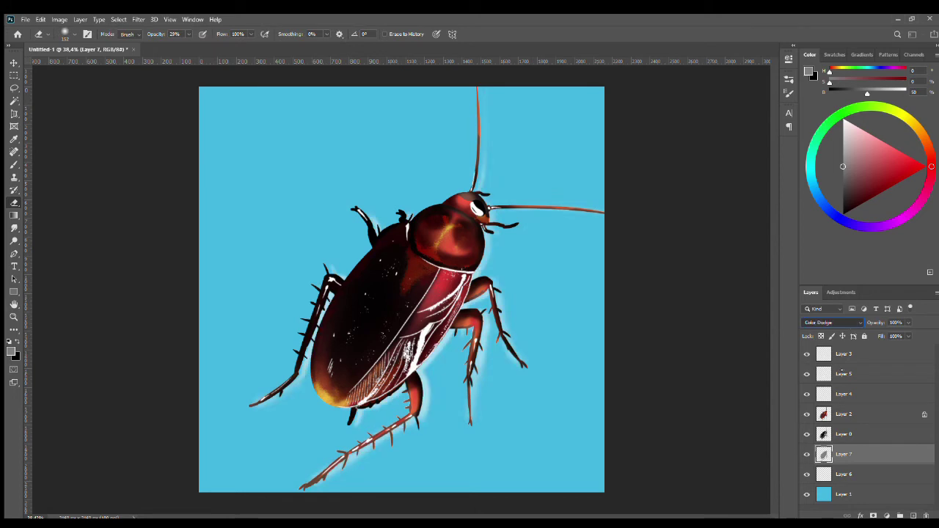
pyautogui.click(867, 475)
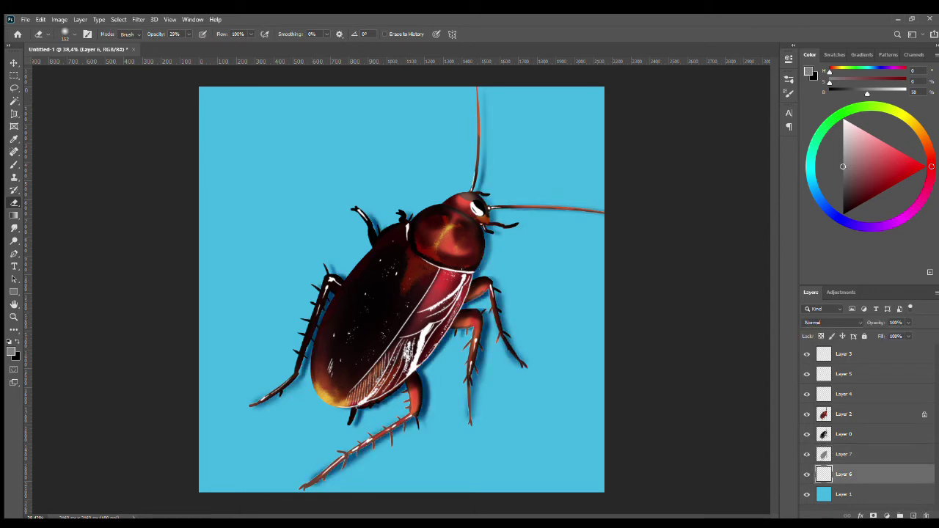
# - Try painting a band of grey leaves across the background's upper-left corner with the Mixer Brush
pyautogui.press('r')
pyautogui.press('b')
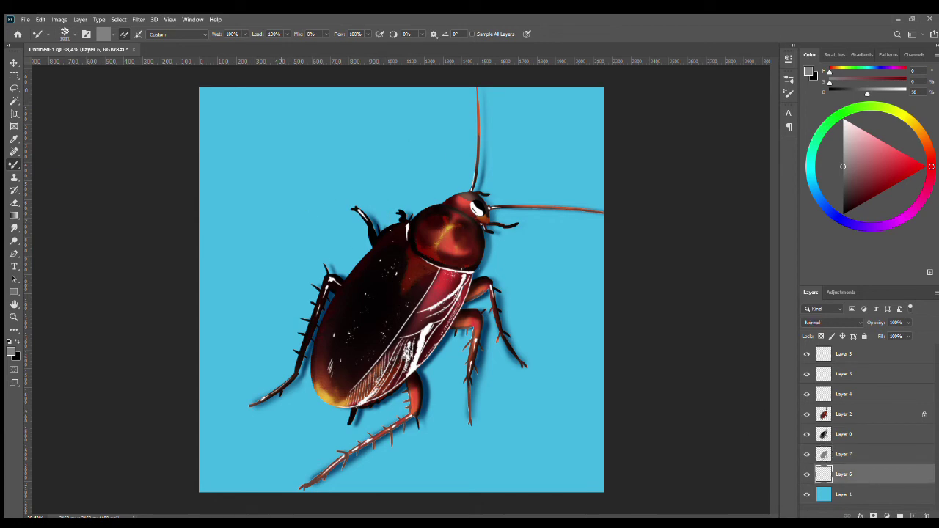
pyautogui.moveTo(250, 308)
pyautogui.mouseDown()
pyautogui.moveTo(279, 190)
pyautogui.moveTo(309, 132)
pyautogui.mouseUp()
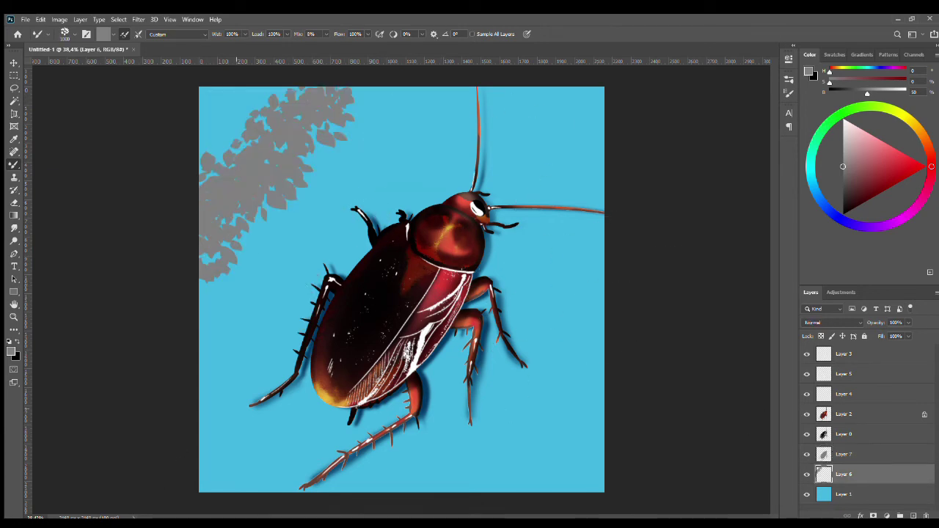
pyautogui.hotkey('ctrl', 'z')
pyautogui.hotkey('ctrl', 'shift', 'z')
pyautogui.hotkey('ctrl', 'shift', 'z')
pyautogui.hotkey('ctrl', 'z')
pyautogui.hotkey('ctrl', 'z')
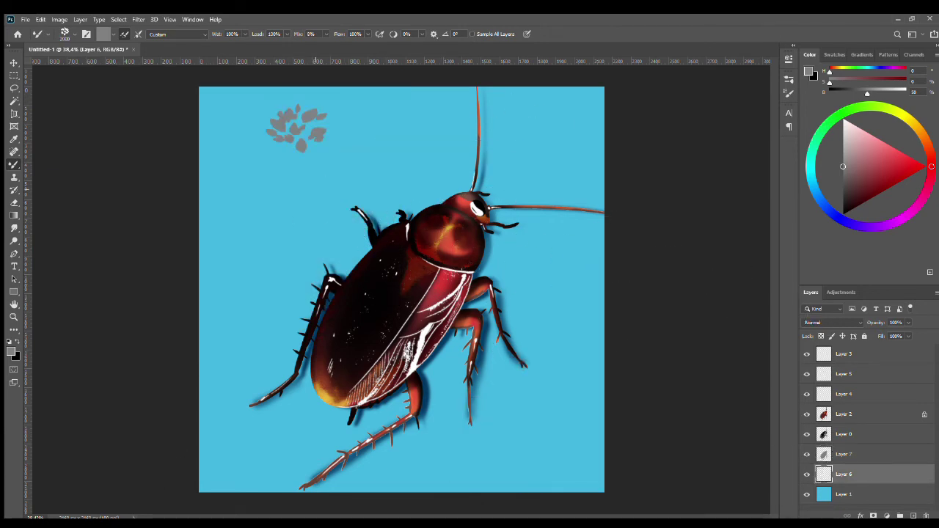
# - Undo the grey leaves painted in the background's upper-left corner
pyautogui.hotkey('ctrl', 'shift', 'z')
pyautogui.hotkey('ctrl', 'shift', 'z')
pyautogui.hotkey('ctrl', 'z')
pyautogui.hotkey('ctrl', 'z')
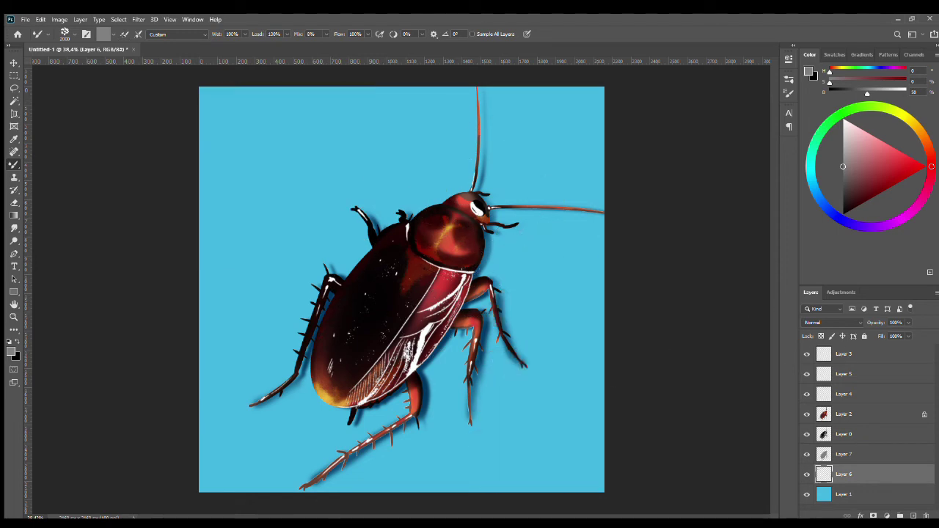
# - Extend the canvas leftward and downward, fill the new background area with the sampled blue, and reset the colours to black and white
pyautogui.press('z')
pyautogui.hotkey('ctrl', '-')
pyautogui.hotkey('ctrl', '-')
pyautogui.hotkey('ctrl', '-')
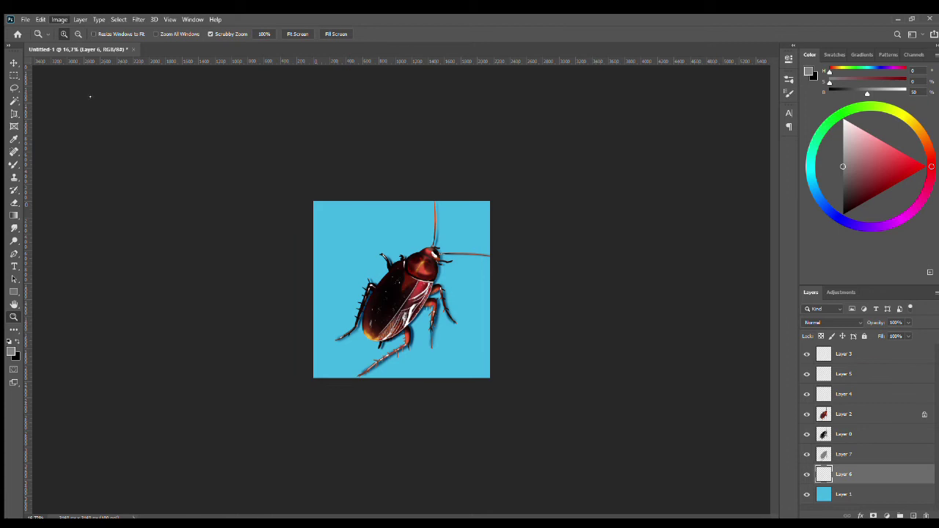
pyautogui.press('Return')
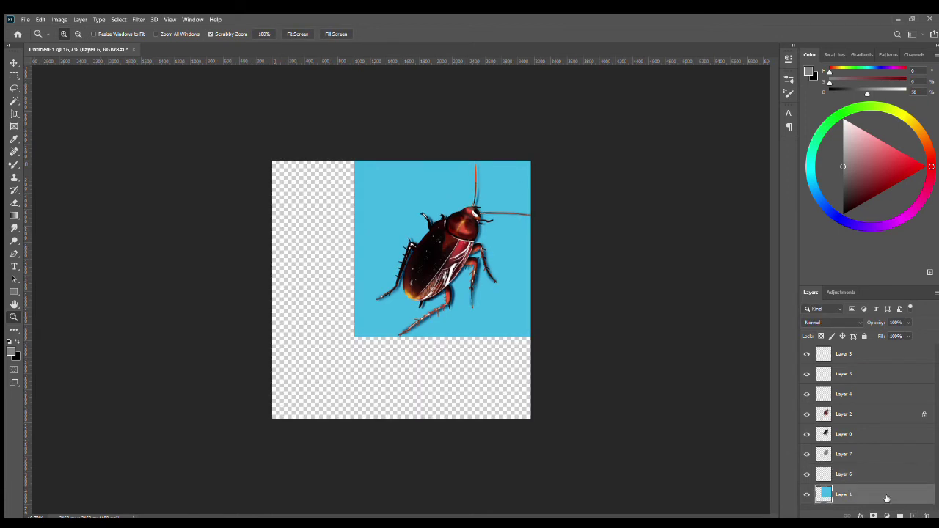
pyautogui.press('i')
pyautogui.click(470, 230)
pyautogui.hotkey('alt', 'BackSpace')
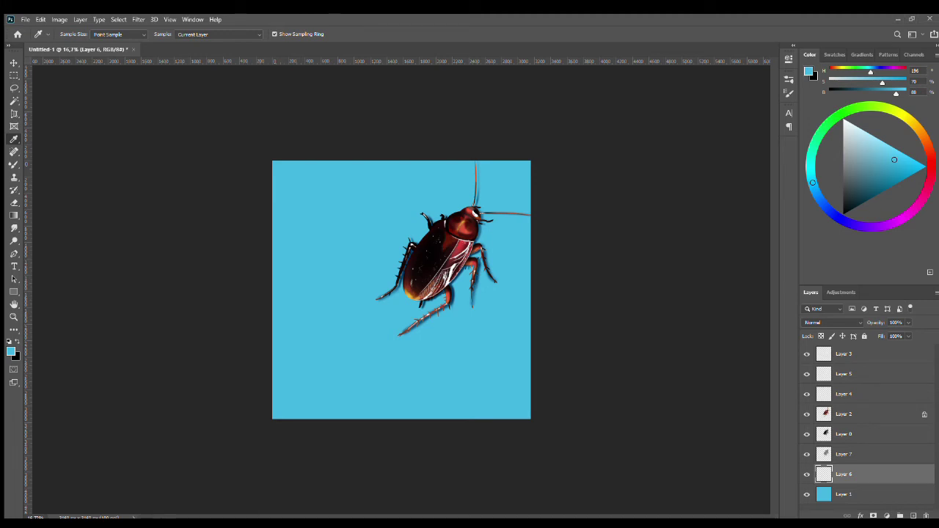
pyautogui.press('b')
pyautogui.press('d')
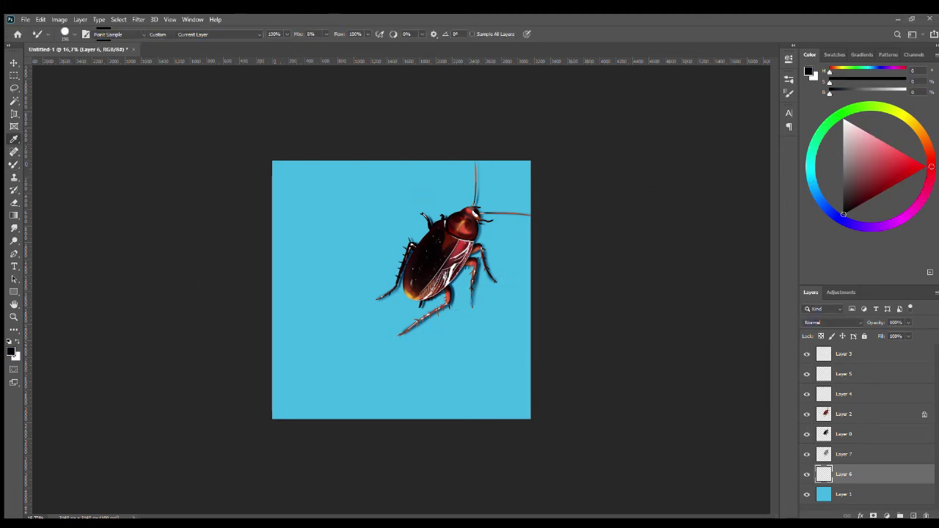
pyautogui.moveTo(358, 344); pyautogui.dragTo(453, 341)
pyautogui.hotkey('ctrl', 'z')
pyautogui.press('l')
pyautogui.moveTo(336, 274); pyautogui.dragTo(449, 335)
pyautogui.press('m')
pyautogui.moveTo(367, 169); pyautogui.dragTo(462, 342)
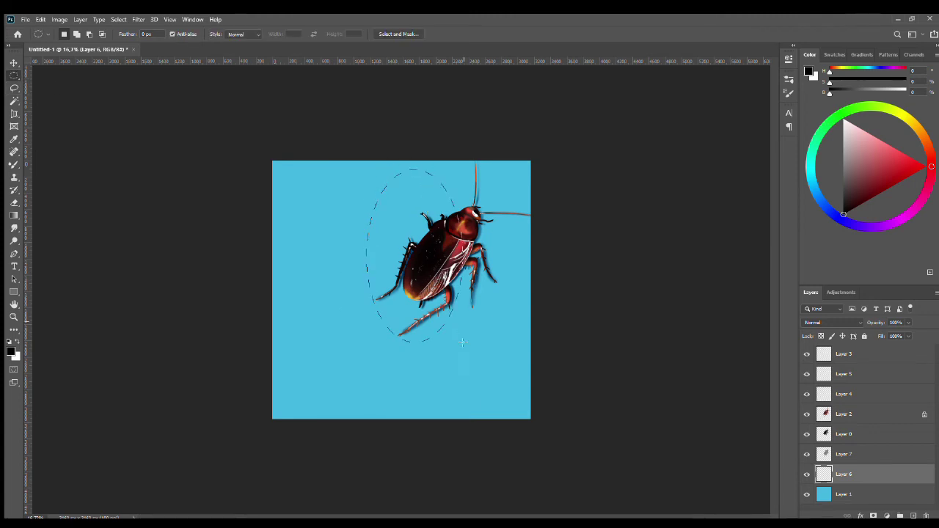
# - Fill a tall elliptical selection and a small round one below it with black, and bring their layer to the top of the stack
pyautogui.moveTo(386, 344); pyautogui.dragTo(456, 406)
pyautogui.moveTo(383, 171); pyautogui.dragTo(455, 327)
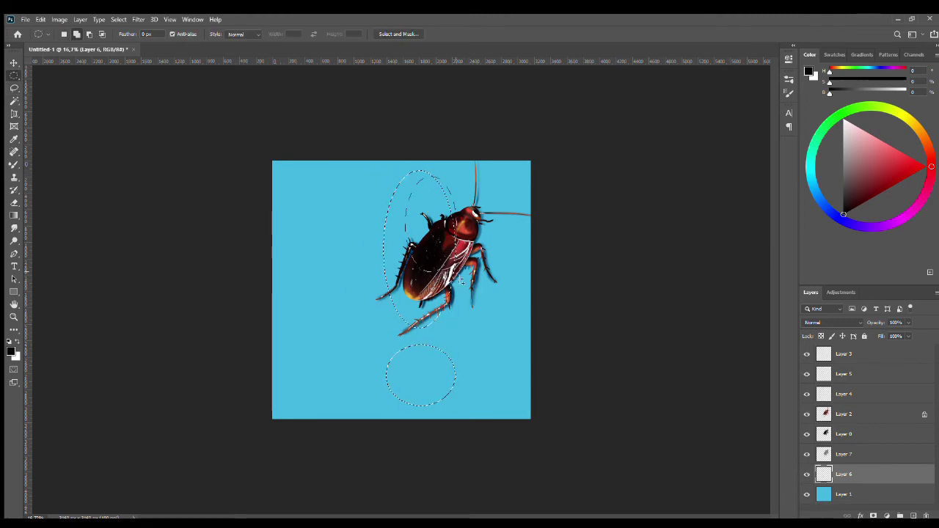
pyautogui.press('i')
pyautogui.hotkey('alt', 'BackSpace')
pyautogui.press('v')
pyautogui.hotkey('ctrl', 'shift', ']')
pyautogui.hotkey('ctrl', 'd')
# - Reshape the two black ellipses into a shoe sole with a separate squared-off heel by painting and erasing their edges
pyautogui.press('b')
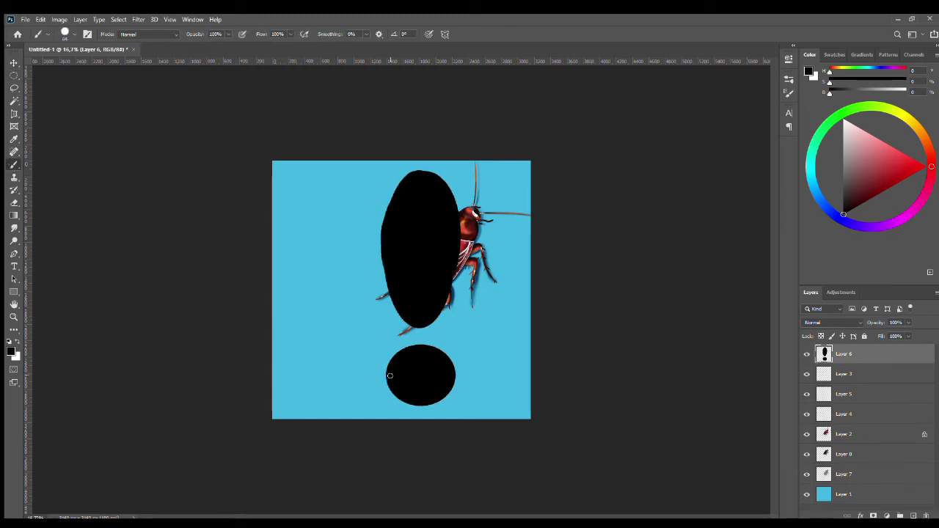
pyautogui.moveTo(403, 397); pyautogui.dragTo(414, 406)
pyautogui.moveTo(385, 288)
pyautogui.mouseDown()
pyautogui.moveTo(444, 334)
pyautogui.moveTo(401, 323)
pyautogui.mouseUp()
pyautogui.press('e')
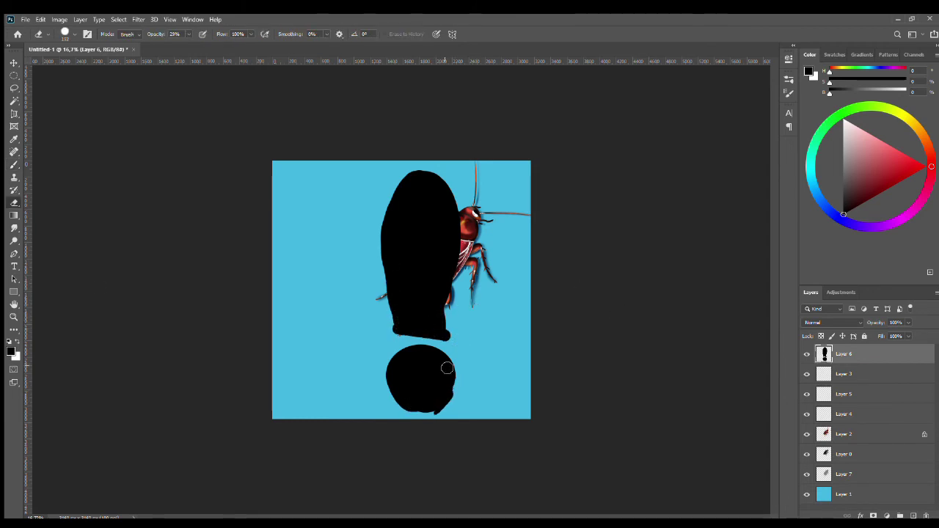
pyautogui.moveTo(390, 314)
pyautogui.mouseDown()
pyautogui.moveTo(388, 360)
pyautogui.moveTo(456, 388)
pyautogui.moveTo(447, 410)
pyautogui.mouseUp()
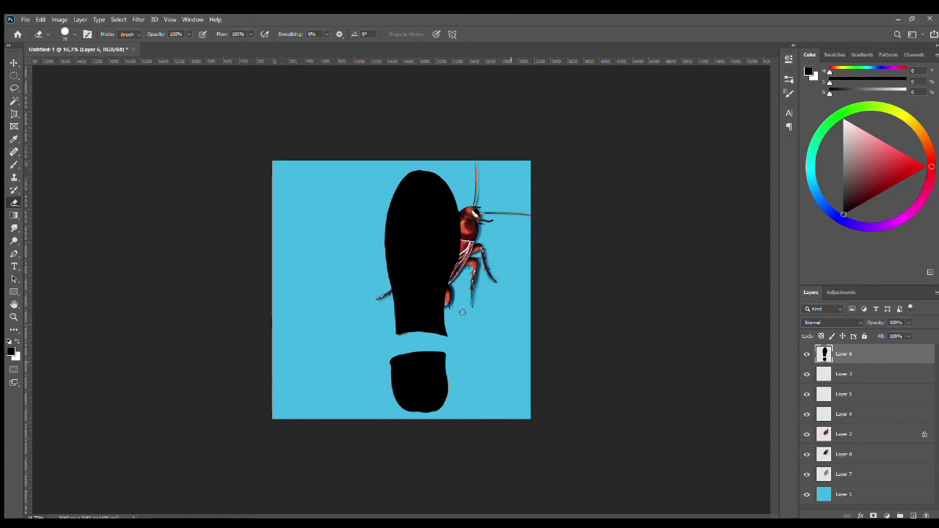
# - Try erasing zigzag tread grooves across the front part of the black sole
pyautogui.moveTo(393, 198); pyautogui.dragTo(455, 197)
pyautogui.hotkey('ctrl', 'z')
pyautogui.hotkey('ctrl', 'z')
pyautogui.moveTo(394, 201); pyautogui.dragTo(455, 198)
pyautogui.hotkey('ctrl', 'shift', 'z')
pyautogui.hotkey('ctrl', 'z')
pyautogui.hotkey('ctrl', 'shift', 'z')
# - Rotate, enlarge and skew the black shoe print so it lies diagonally across the canvas over the cockroach
pyautogui.press('v')
pyautogui.hotkey('ctrl', 't')
pyautogui.moveTo(506, 161); pyautogui.dragTo(565, 205)
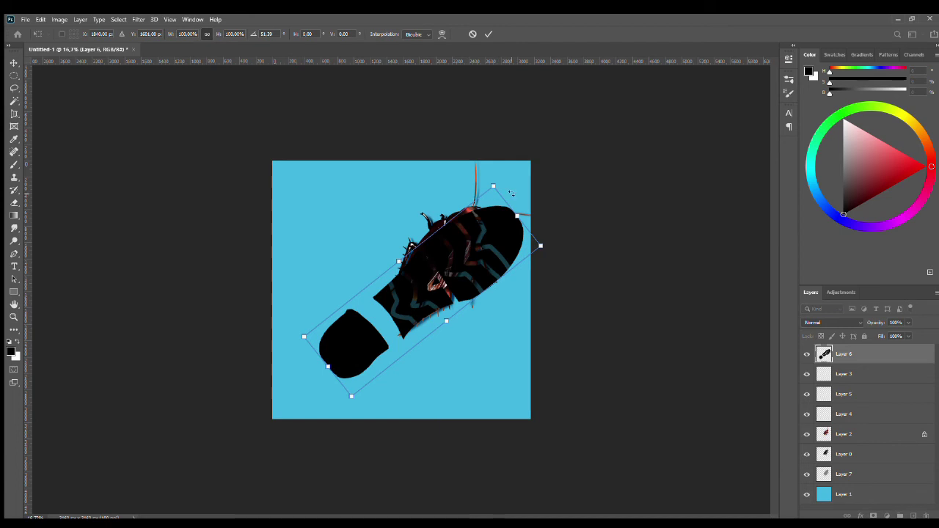
pyautogui.moveTo(511, 193); pyautogui.dragTo(572, 206)
pyautogui.moveTo(279, 342); pyautogui.dragTo(247, 384)
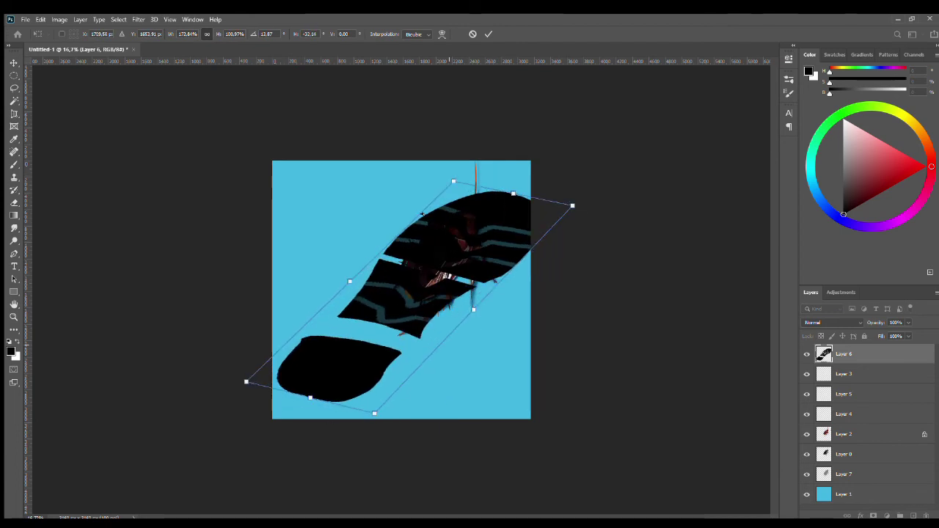
pyautogui.moveTo(469, 172); pyautogui.dragTo(428, 266)
pyautogui.moveTo(333, 508); pyautogui.dragTo(341, 497)
pyautogui.moveTo(367, 381); pyautogui.dragTo(411, 300)
pyautogui.moveTo(555, 184)
pyautogui.mouseDown()
pyautogui.moveTo(544, 216)
pyautogui.moveTo(555, 204)
pyautogui.moveTo(559, 229)
pyautogui.moveTo(568, 196)
pyautogui.mouseUp()
pyautogui.press('Return')
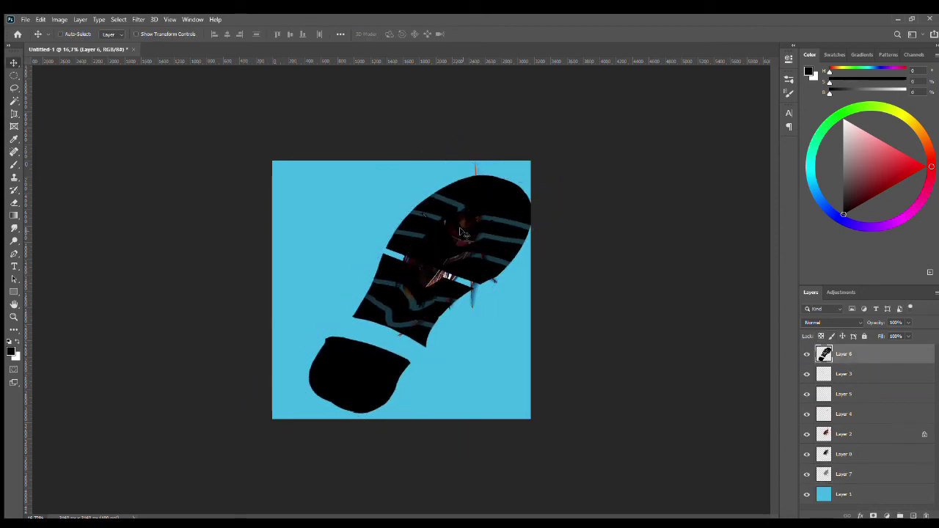
# - Select the shoe print with the Magic Wand and hide all the cockroach and shadow layers
pyautogui.press('w')
pyautogui.click(323, 219)
pyautogui.hotkey('ctrl', 'shift', 'i')
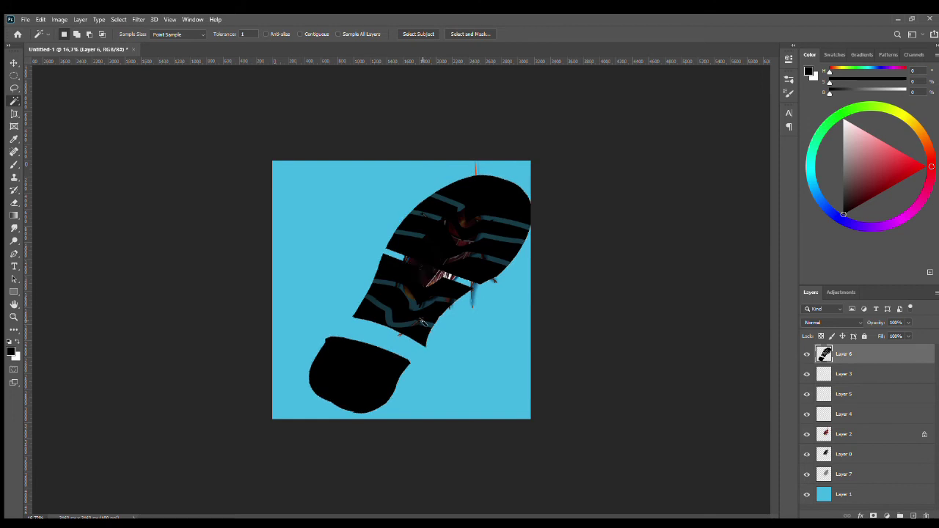
pyautogui.press('i')
pyautogui.press('w')
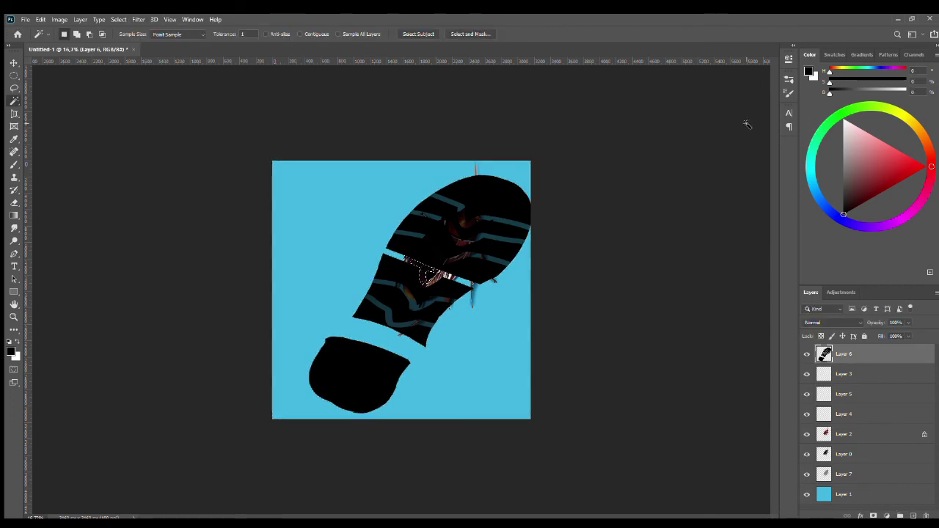
pyautogui.moveTo(807, 373); pyautogui.dragTo(807, 473)
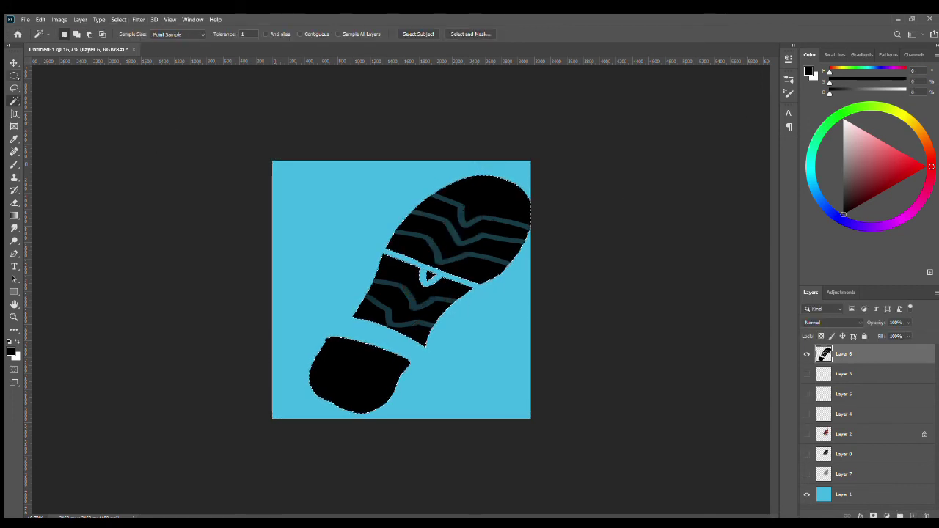
# - Fill the tread grooves and the open gap across the front sole with solid black, and clear the selection
pyautogui.press('b')
pyautogui.moveTo(388, 251); pyautogui.dragTo(416, 263)
pyautogui.hotkey('ctrl', 'd')
pyautogui.hotkey('ctrl', 'z')
pyautogui.press('i')
pyautogui.press('w')
pyautogui.hotkey('ctrl', 'shift', 'd')
pyautogui.press('b')
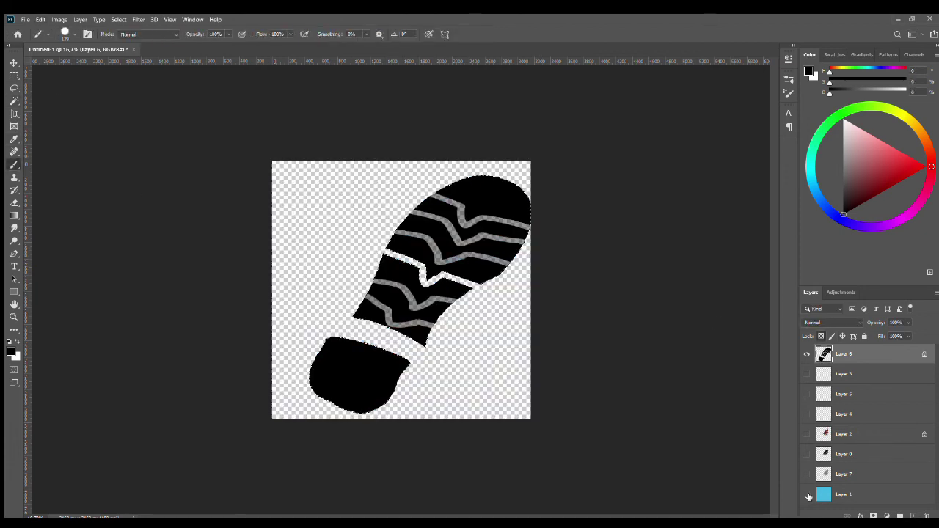
pyautogui.hotkey('alt', 'BackSpace')
pyautogui.hotkey('ctrl', 'd')
pyautogui.moveTo(397, 248)
pyautogui.mouseDown()
pyautogui.moveTo(425, 293)
pyautogui.moveTo(465, 272)
pyautogui.mouseUp()
# - Turn the shoe print into a heavily blurred Soft Light shadow with reduced opacity over the cockroach layers
pyautogui.hotkey('ctrl', 'alt', 'f')
pyautogui.press('Return')
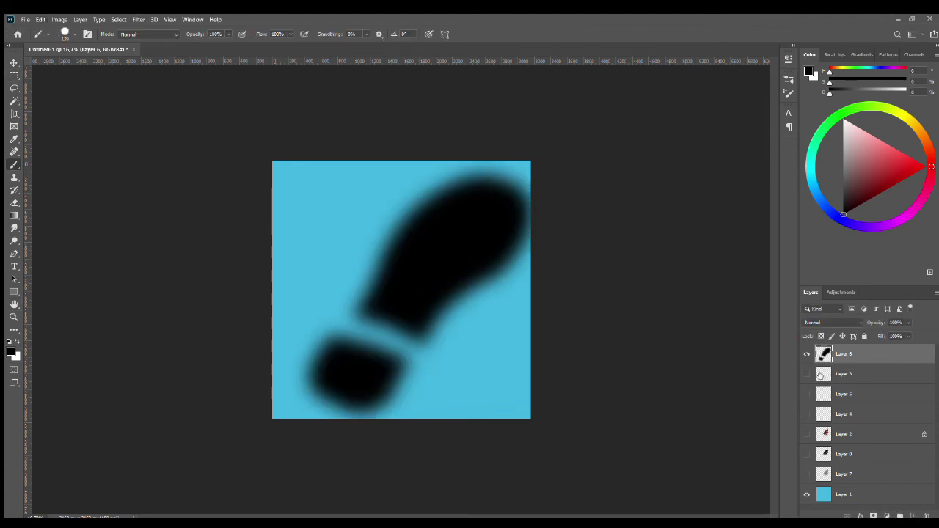
pyautogui.press('Down')
pyautogui.press('Down')
pyautogui.press('Down')
pyautogui.press('Down')
pyautogui.press('Down')
pyautogui.press('Down')
pyautogui.press('Down')
pyautogui.press('Down')
pyautogui.press('Down')
pyautogui.press('Down')
pyautogui.press('Down')
pyautogui.press('Down')
pyautogui.press('Down')
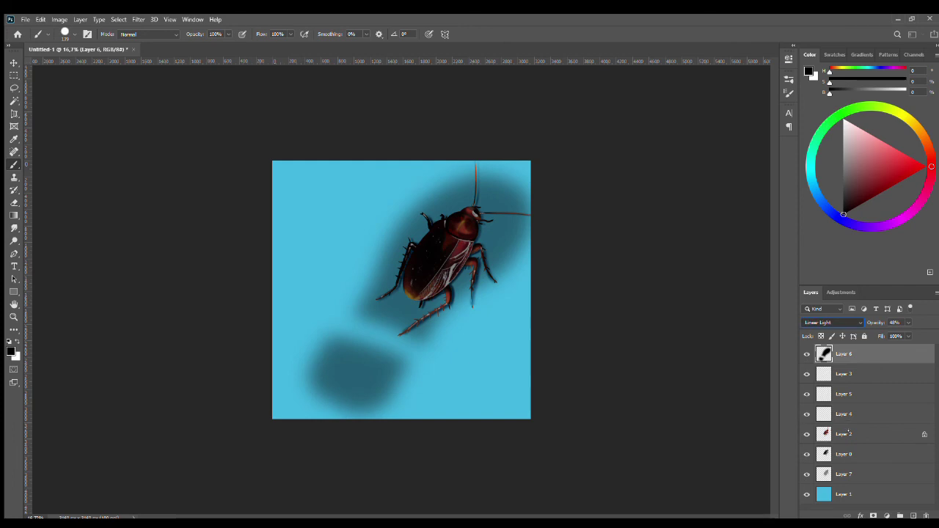
# - Add the two-line text "I didn t wish / to become heartless" in the canvas's upper-left corner
pyautogui.press('t')
pyautogui.moveTo(278, 173); pyautogui.dragTo(402, 250)
pyautogui.write('i Didn t wish')
pyautogui.press('Return')
pyautogui.write('to become heartless')
# - Enlarge the whole text to 160 pt and give it a handwritten font
pyautogui.hotkey('ctrl', 'a')
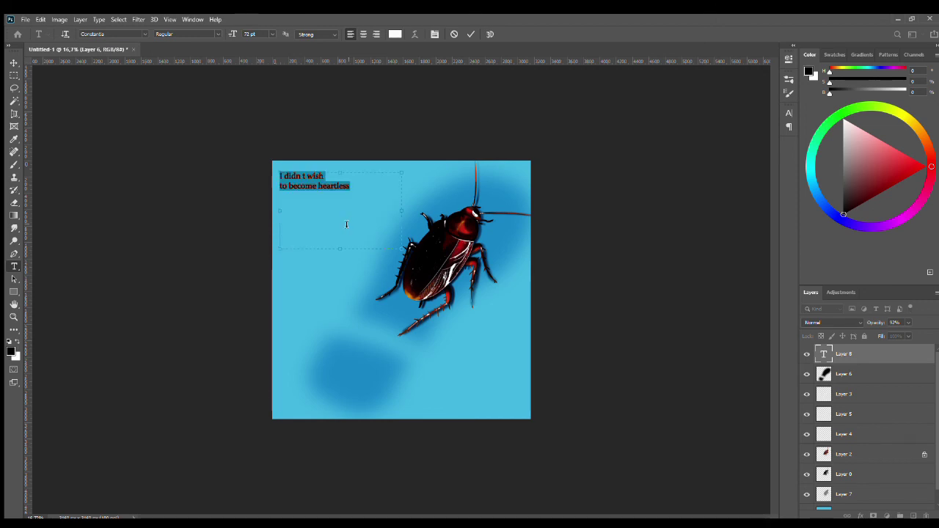
pyautogui.scroll(10, 253, 34)
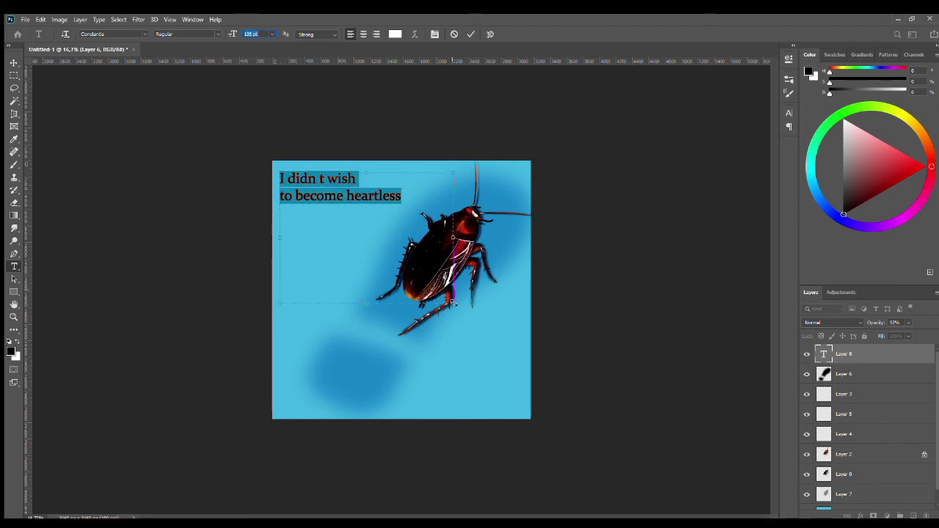
pyautogui.scroll(4, 253, 34)
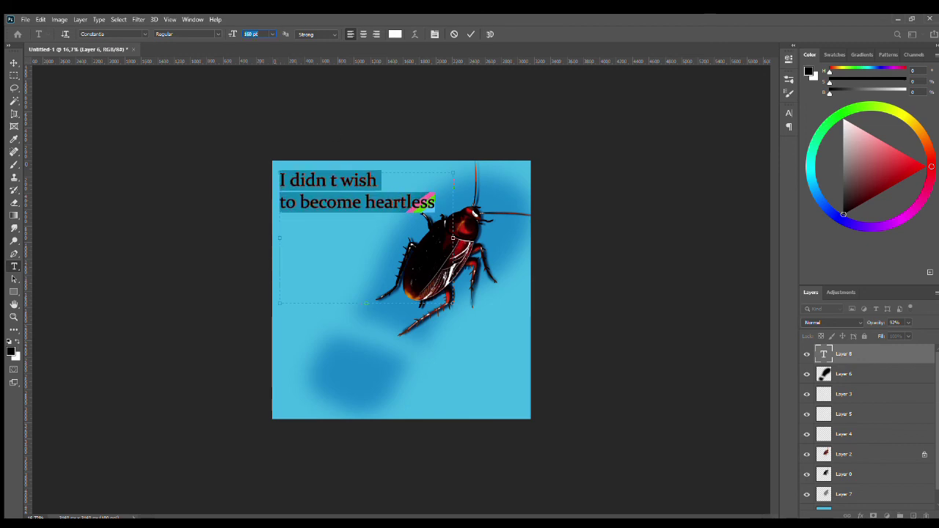
pyautogui.press('Down')
pyautogui.press('Down')
pyautogui.hotkey('ctrl', 'Return')
# - Paste a slightly offset copy of the lettering and place it as a black layer beneath the text
pyautogui.press('m')
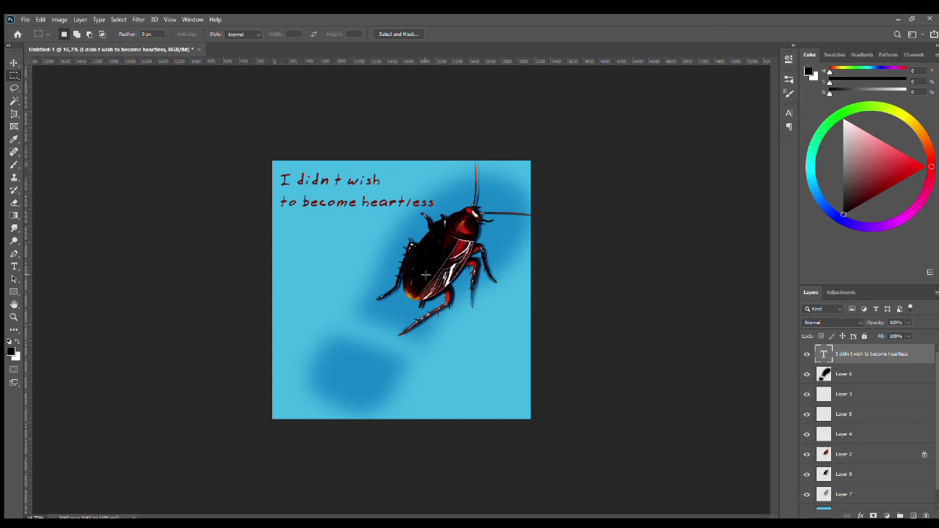
pyautogui.hotkey('ctrl', 'v')
pyautogui.press('v')
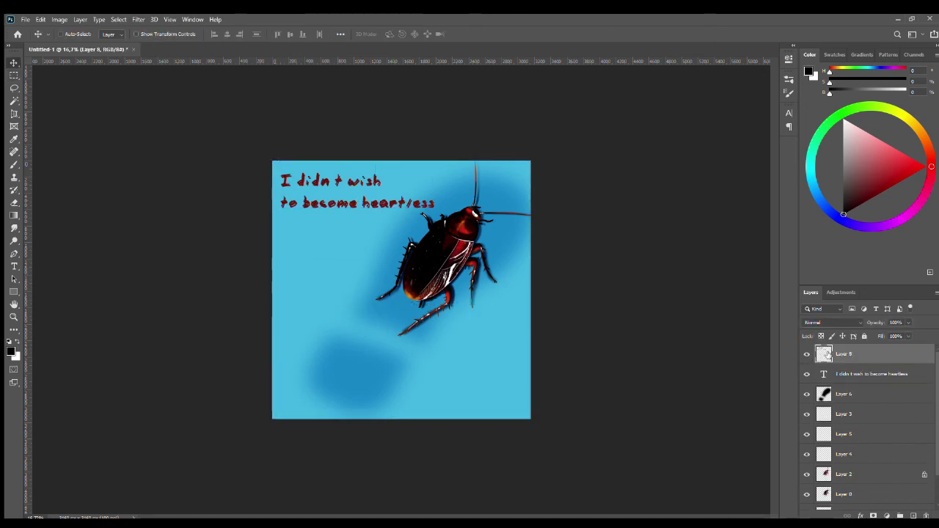
pyautogui.press('m')
pyautogui.press('v')
pyautogui.hotkey('ctrl', '[')
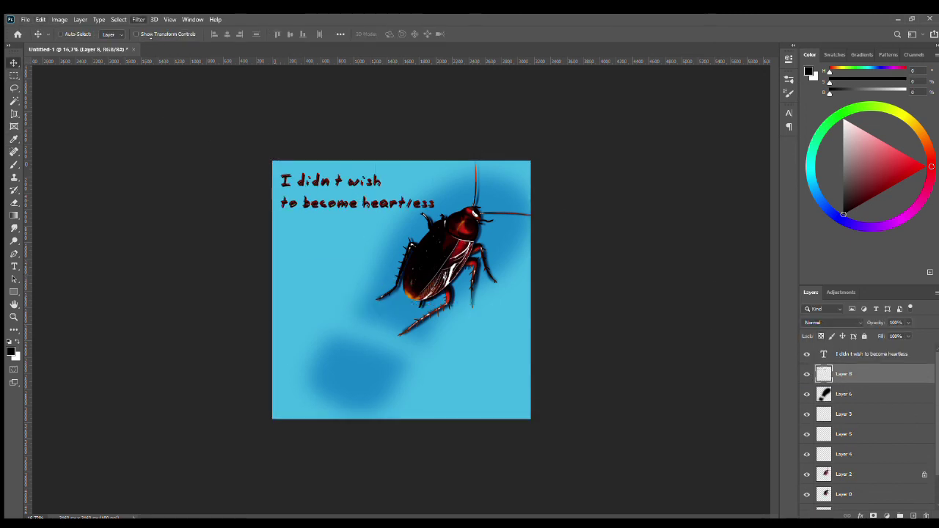
# - Soften the text's shadow copy to 55% opacity in Soft Light, and lower the shoe print layer's opacity to 78%
pyautogui.press('5')
pyautogui.press('5')
pyautogui.hotkey('shift', 'alt', 'f')
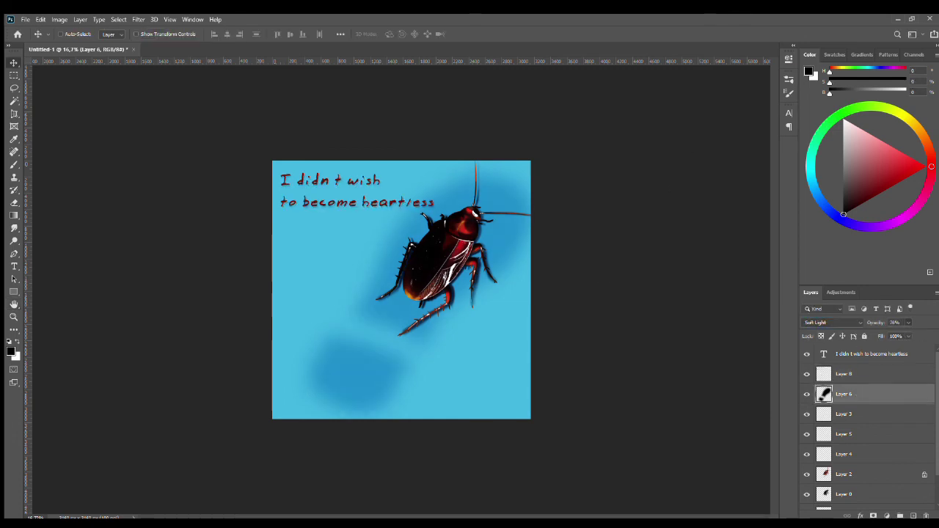
# - Sign the artwork with thin white brush strokes in the canvas's lower-right corner
pyautogui.click(808, 415)
pyautogui.click(808, 415)
pyautogui.click(843, 454)
pyautogui.press('b')
pyautogui.press('x')
pyautogui.moveTo(493, 351); pyautogui.dragTo(497, 400)
pyautogui.moveTo(470, 397); pyautogui.dragTo(528, 360)
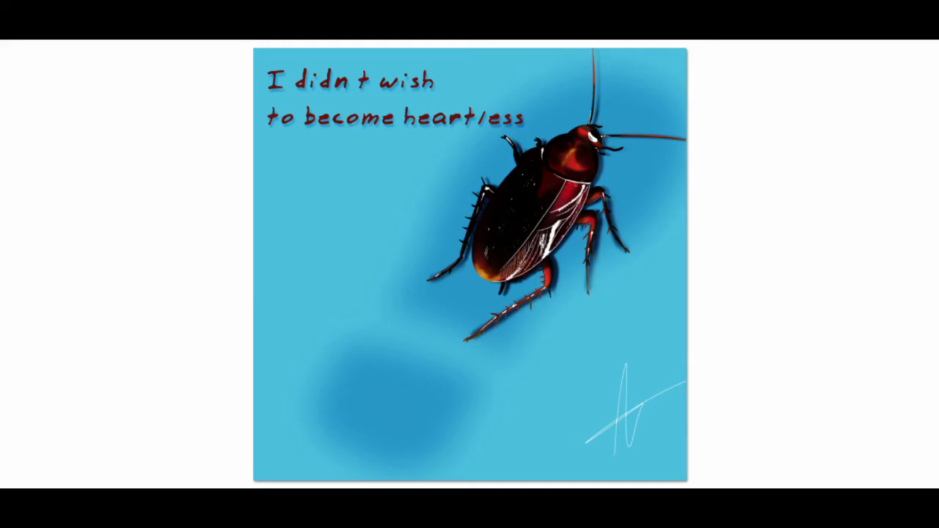